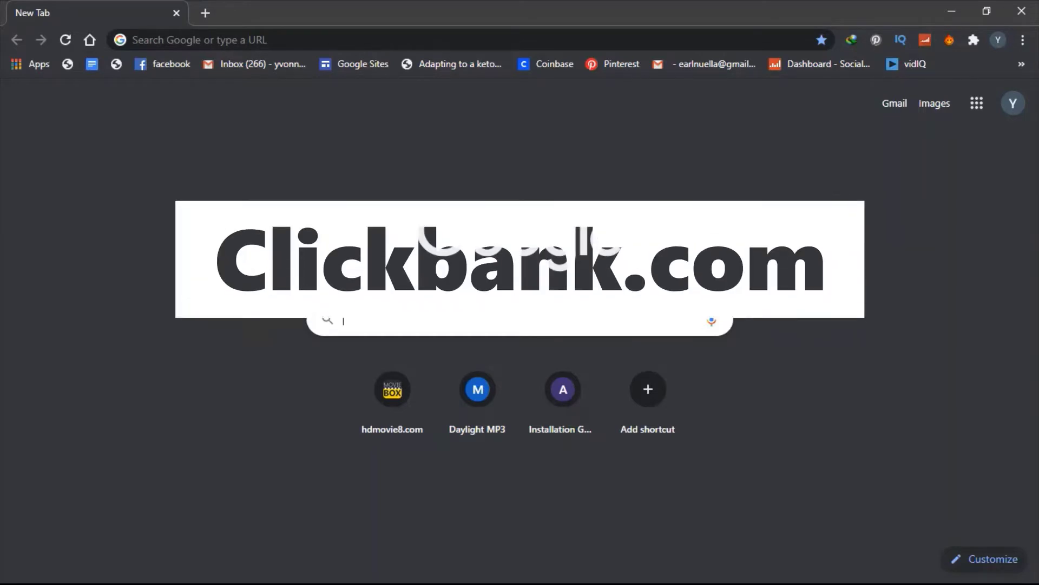
Search Google for 'CLICKBANK' and open the 'ClickBank: Home' result
text(CL)
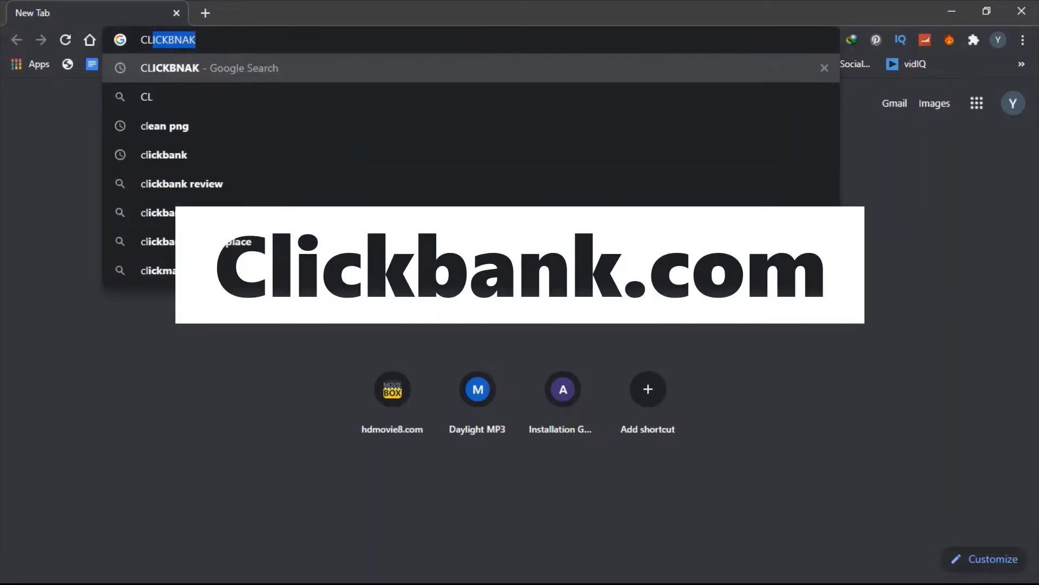
text(ICK)
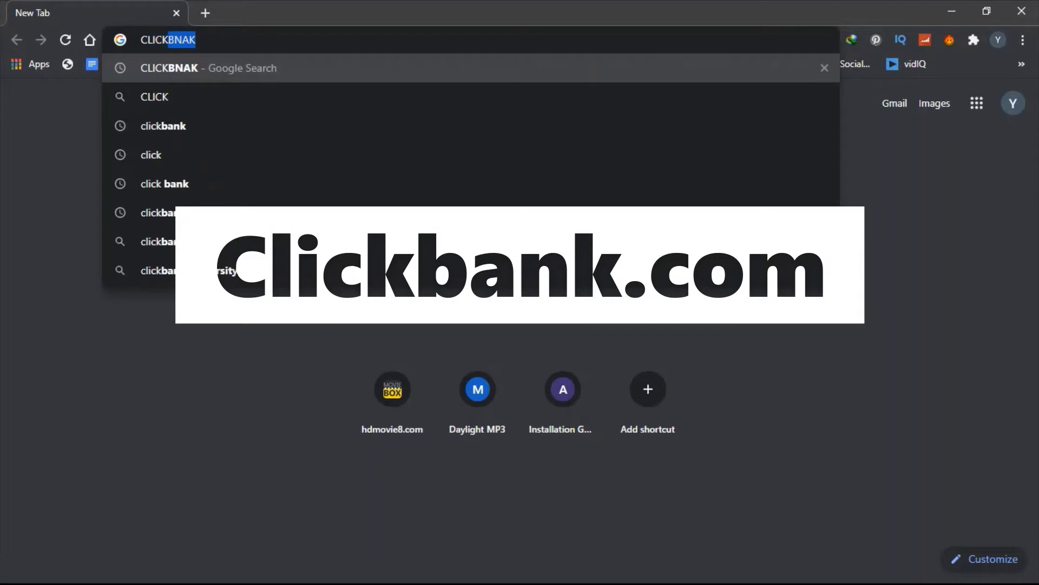
text(BANK)
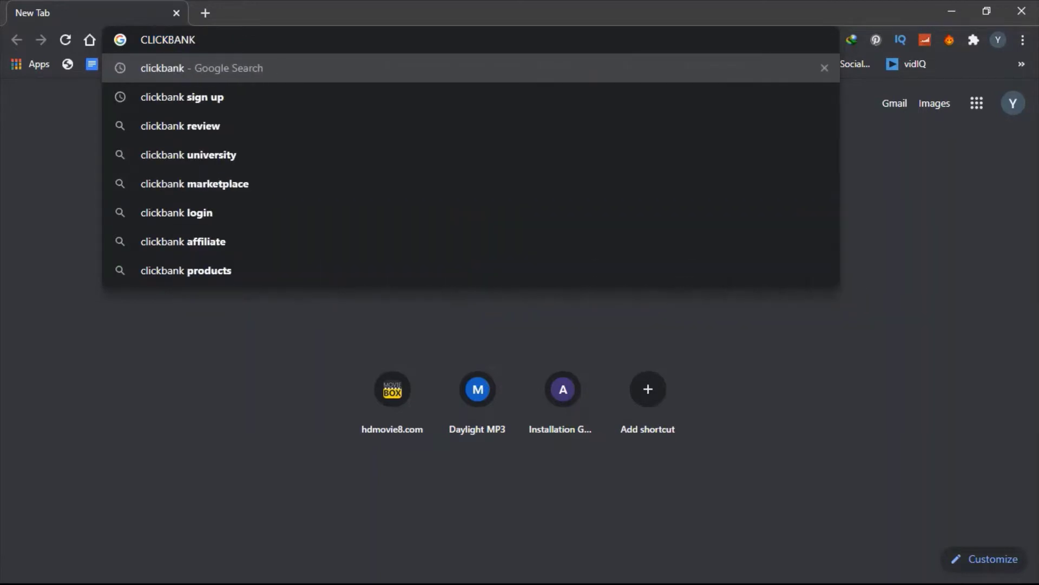
key(Return)
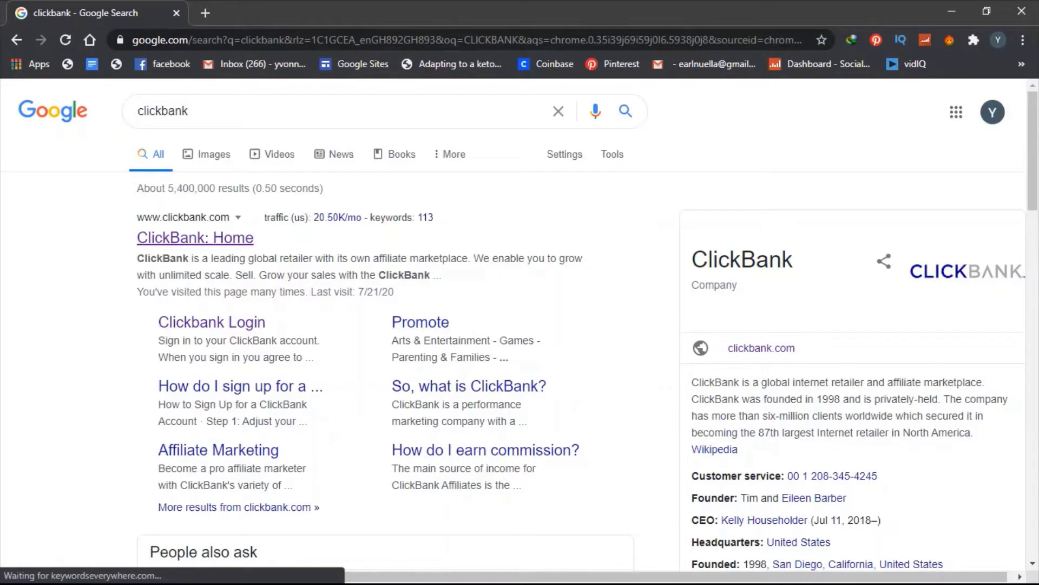
click(195, 239)
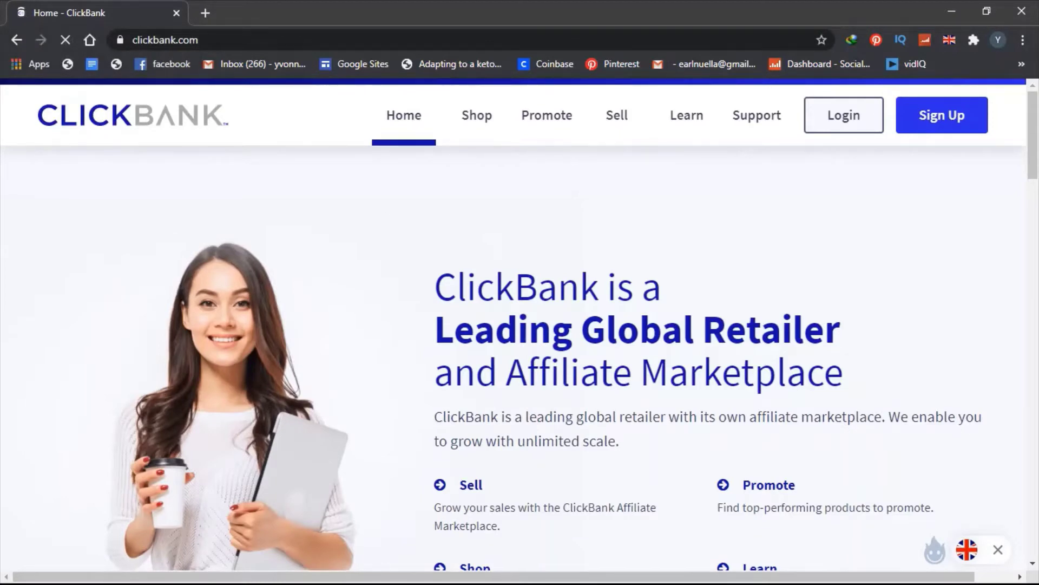
Glance over the ClickBank home page, then start a new blank tab beside it
scroll(519, 325, down, 3)
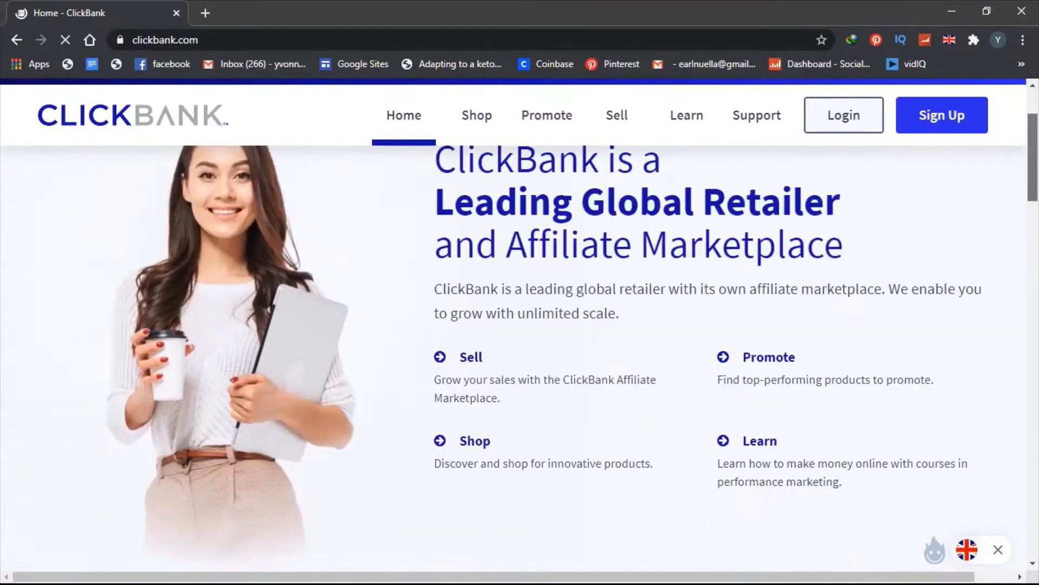
scroll(520, 325, up, 1)
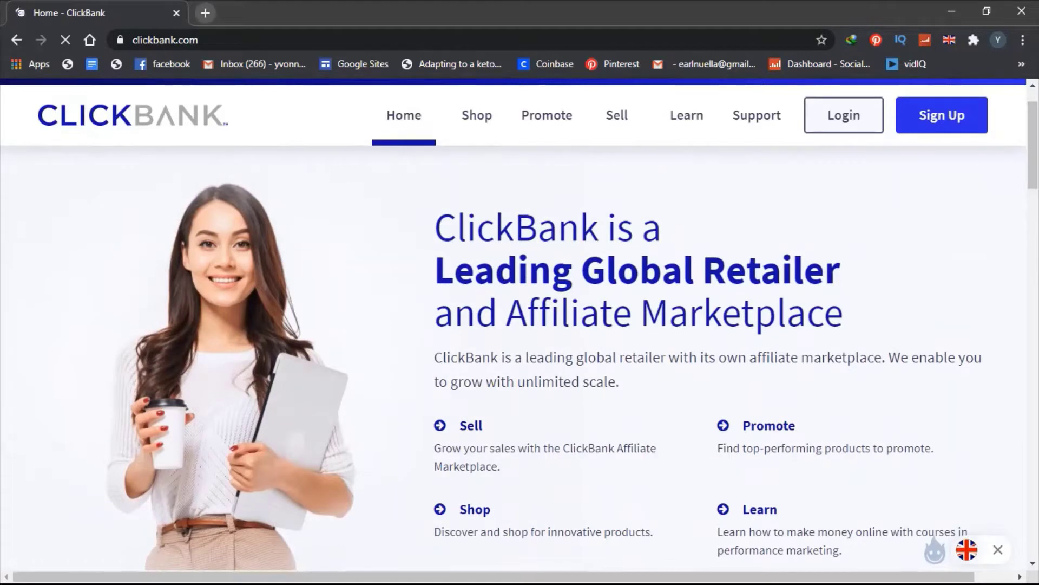
click(206, 13)
click(266, 36)
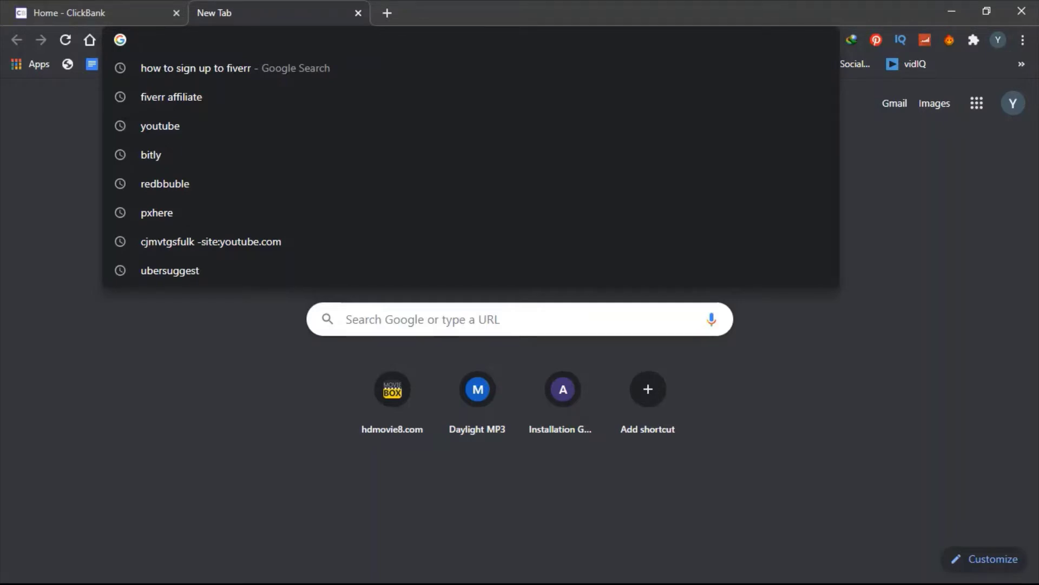
Search Google for 'HOLA', open the Hola Free VPN Chrome Web Store page, then return to ClickBank
text(HOHL)
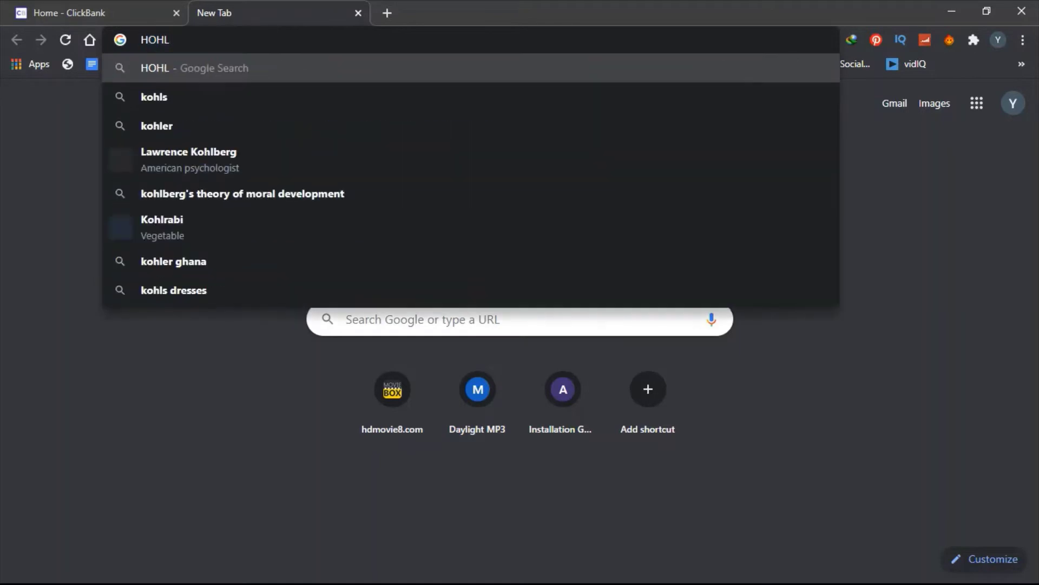
key(BackSpace)
key(BackSpace)
text(LA)
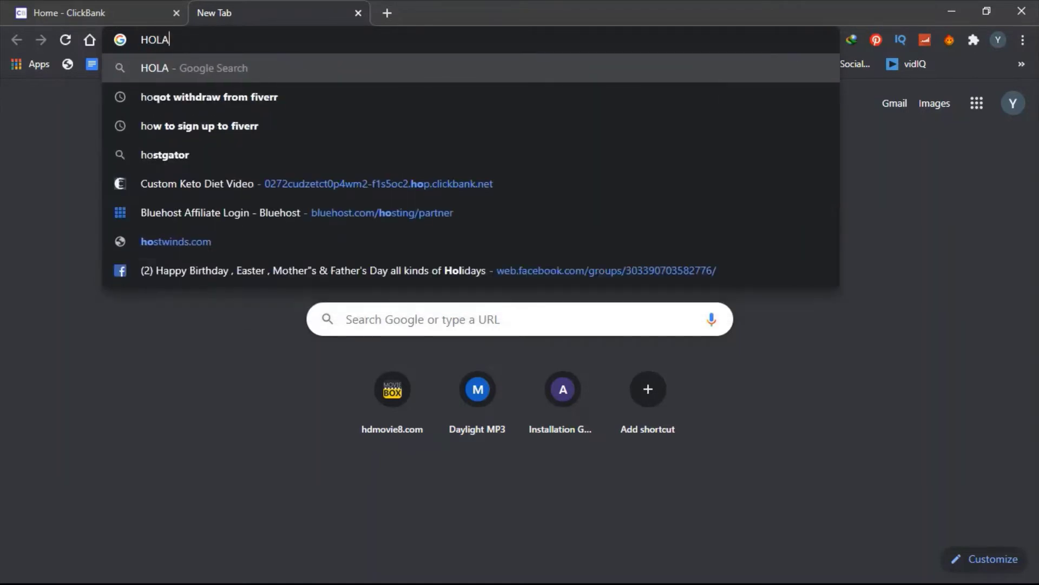
key(Return)
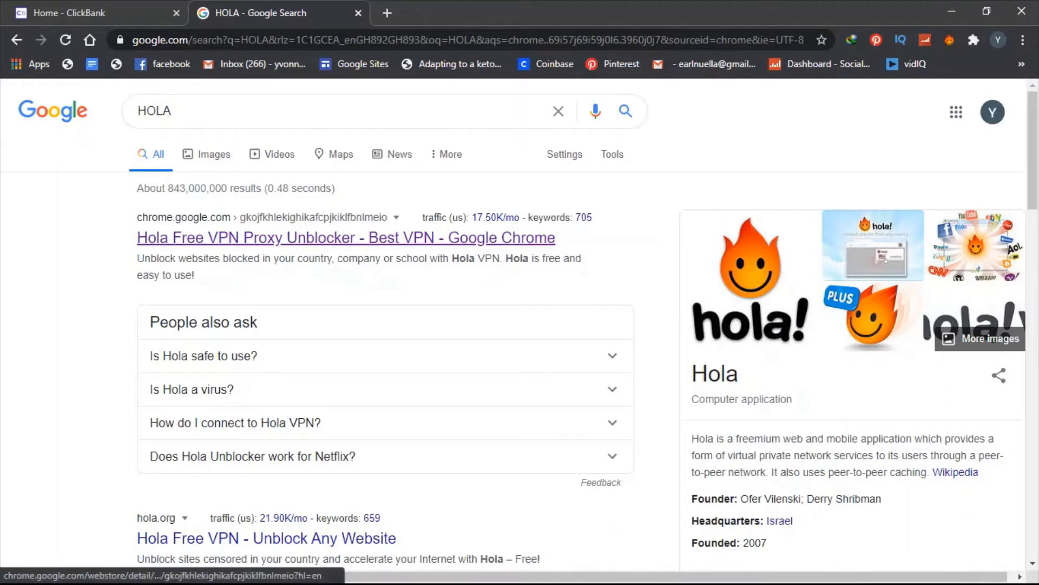
click(216, 241)
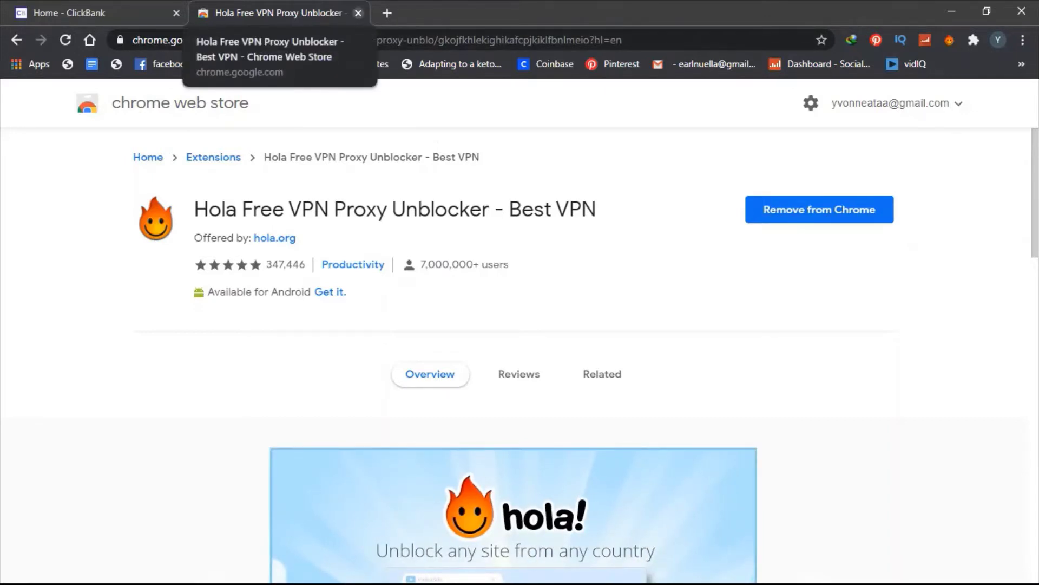
click(81, 13)
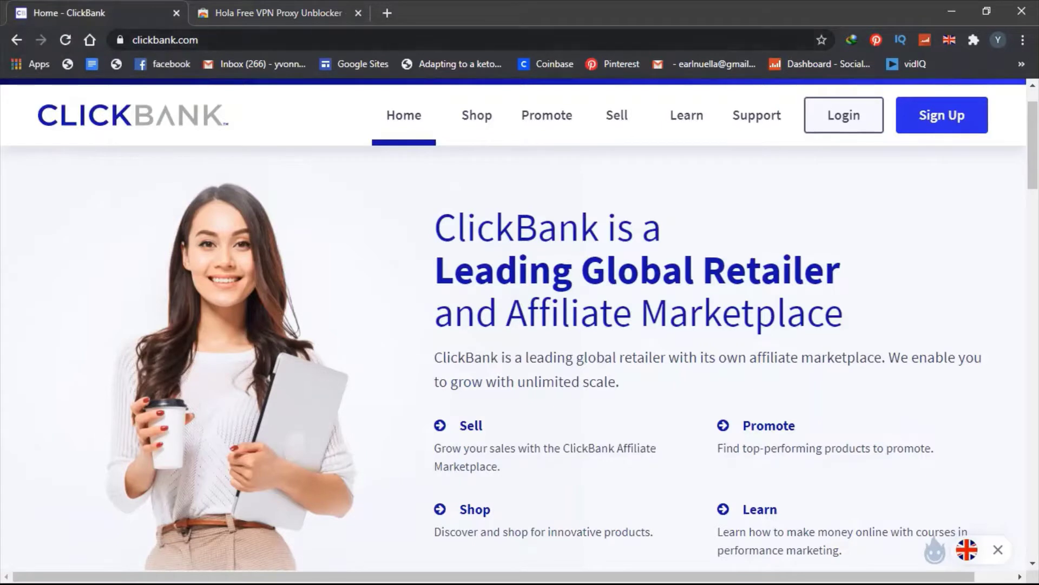
click(949, 39)
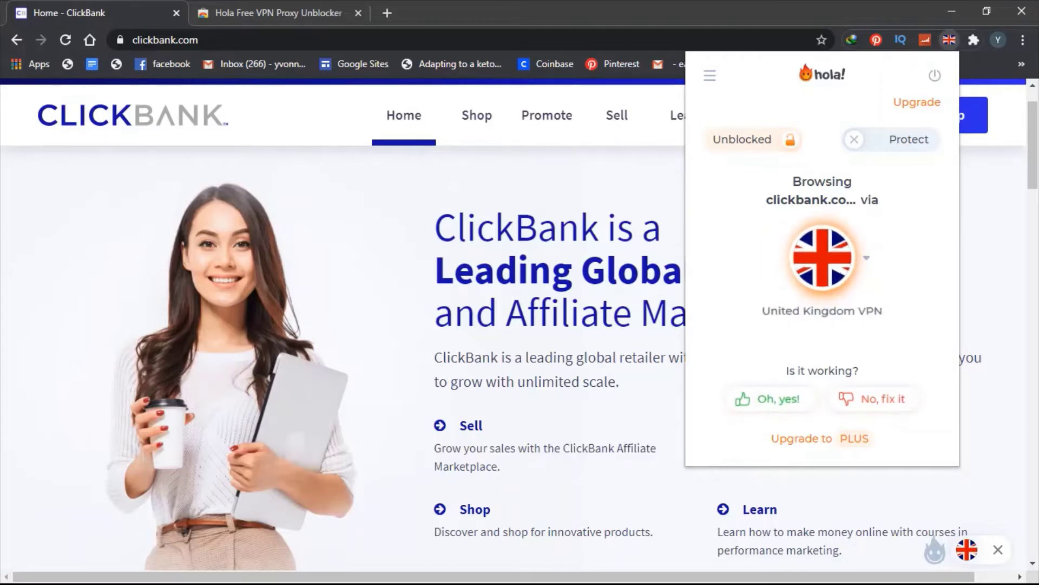
click(385, 252)
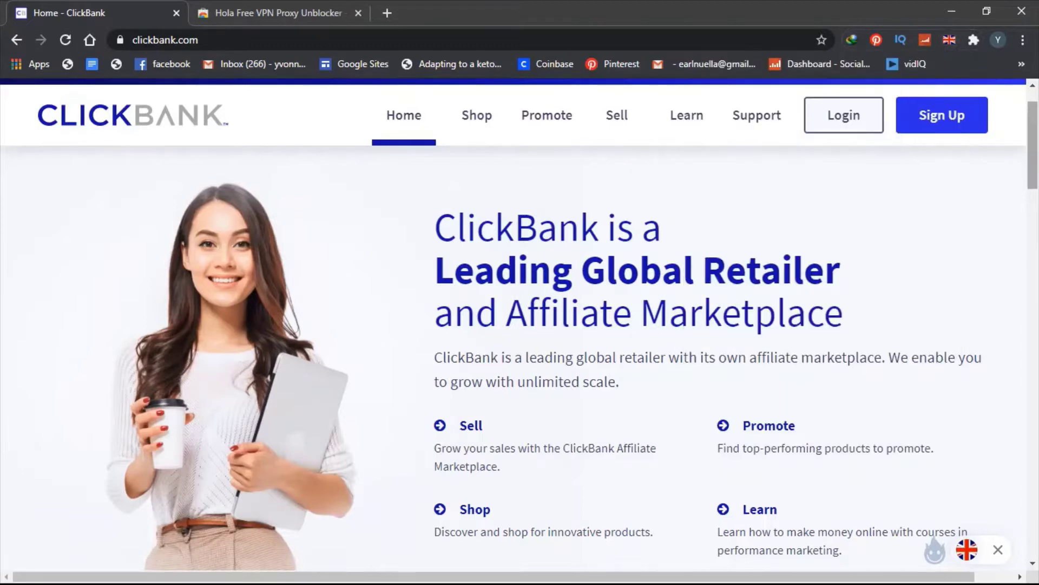
scroll(520, 325, up, 1)
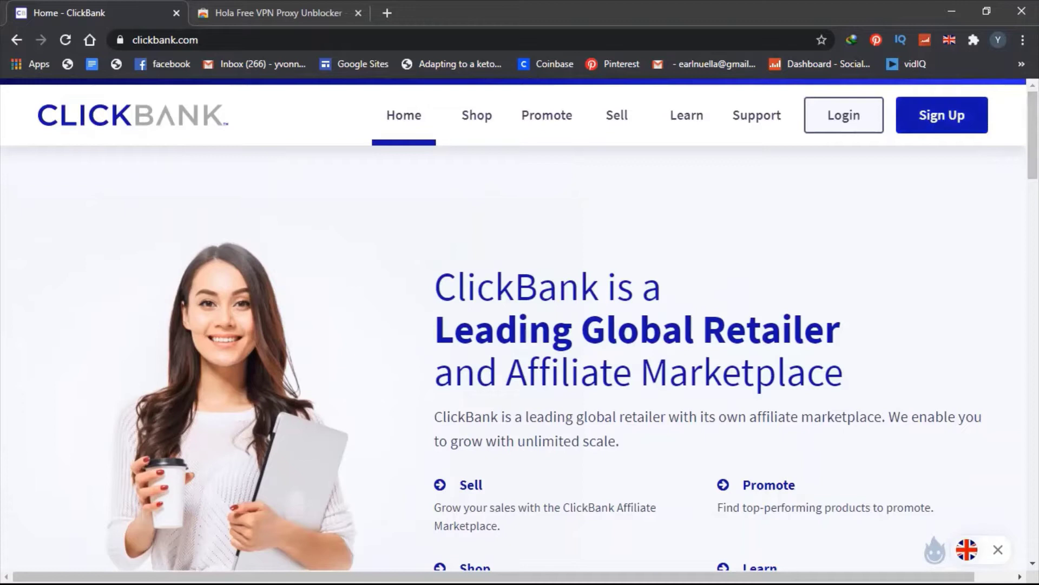
Open ClickBank's Create Account form, focus the Email Address field, and start a new tab
click(942, 115)
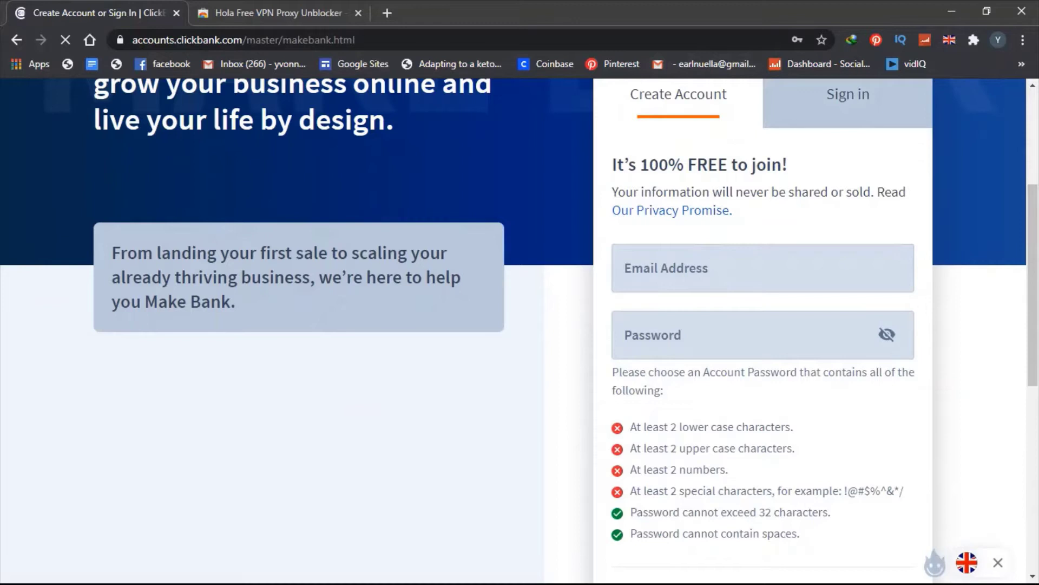
click(624, 271)
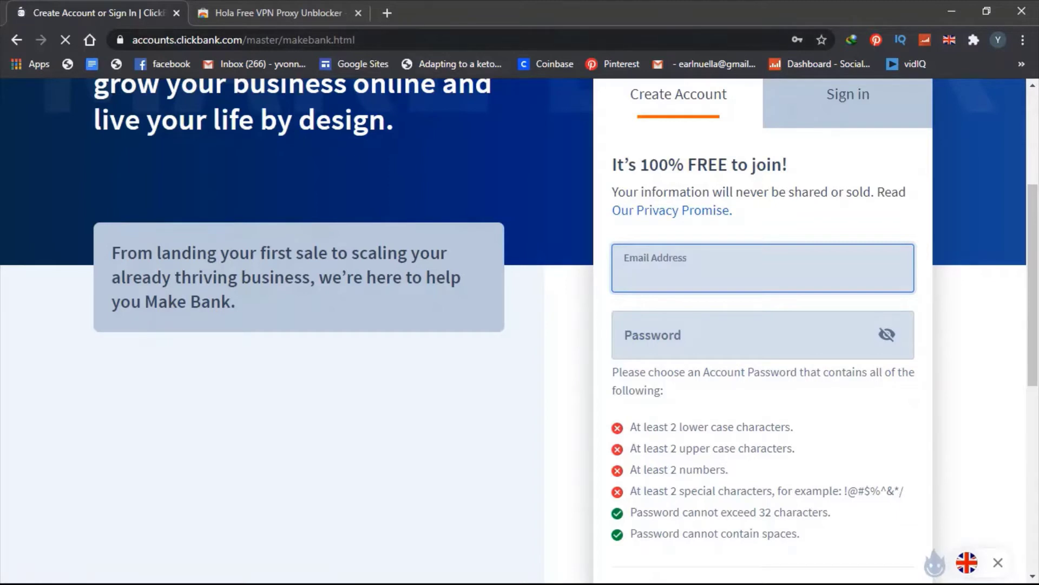
key(ctrl+t)
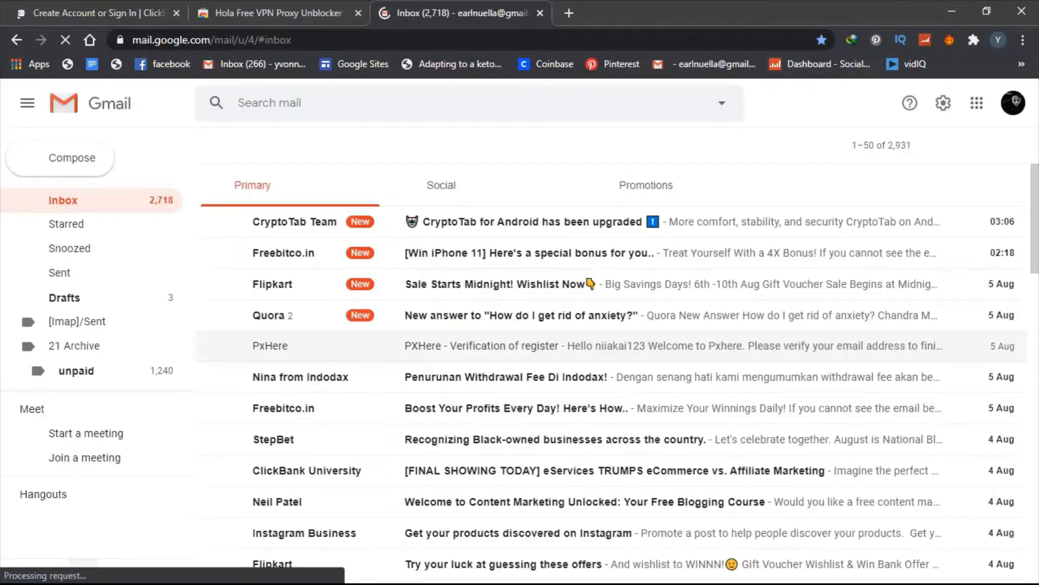
Switch Gmail to another signed-in account's inbox from the account list
click(1013, 102)
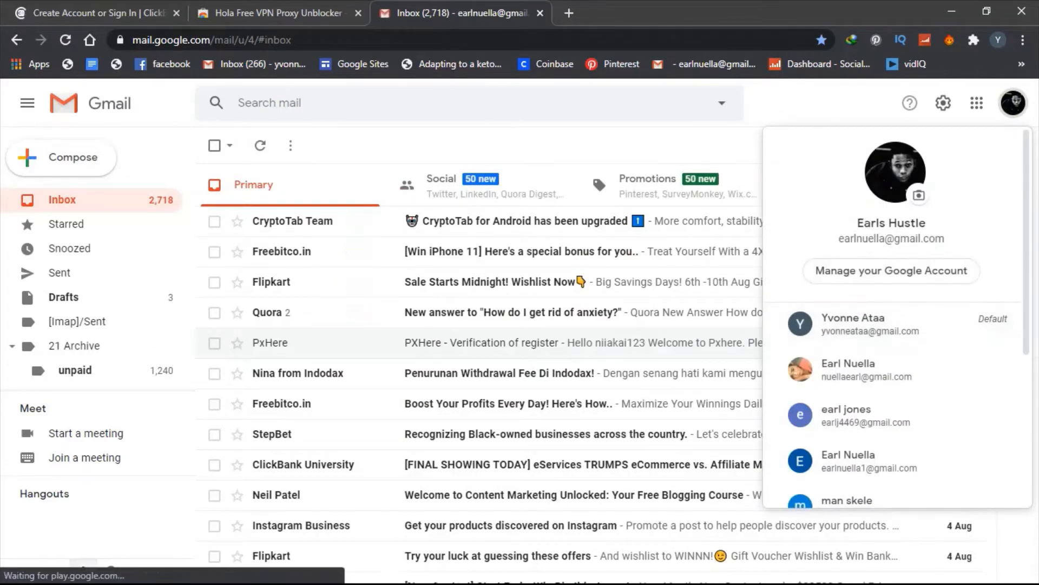
scroll(1023, 314, down, 2)
scroll(893, 325, down, 2)
scroll(894, 325, down, 1)
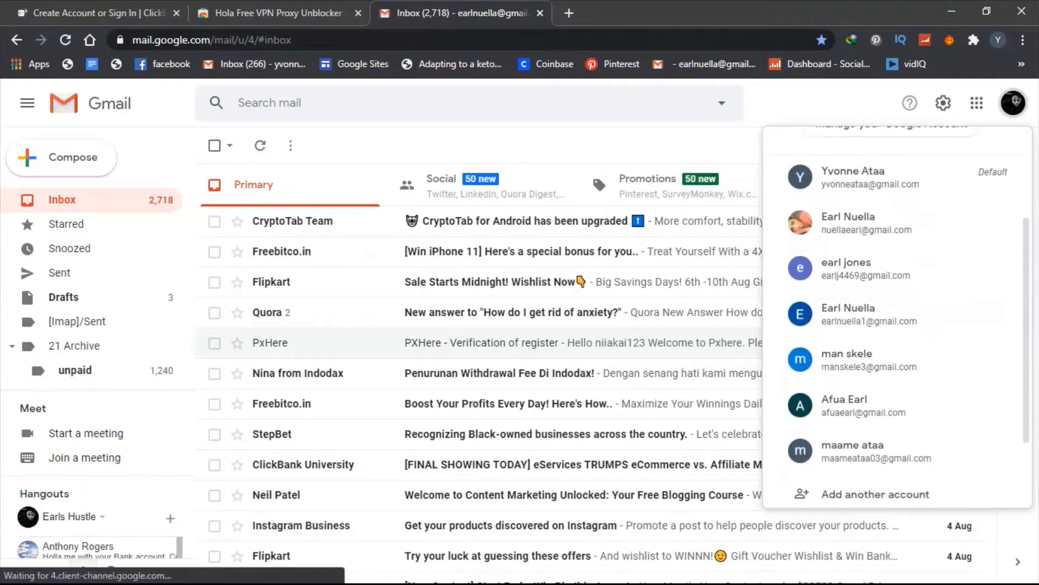
scroll(893, 324, down, 1)
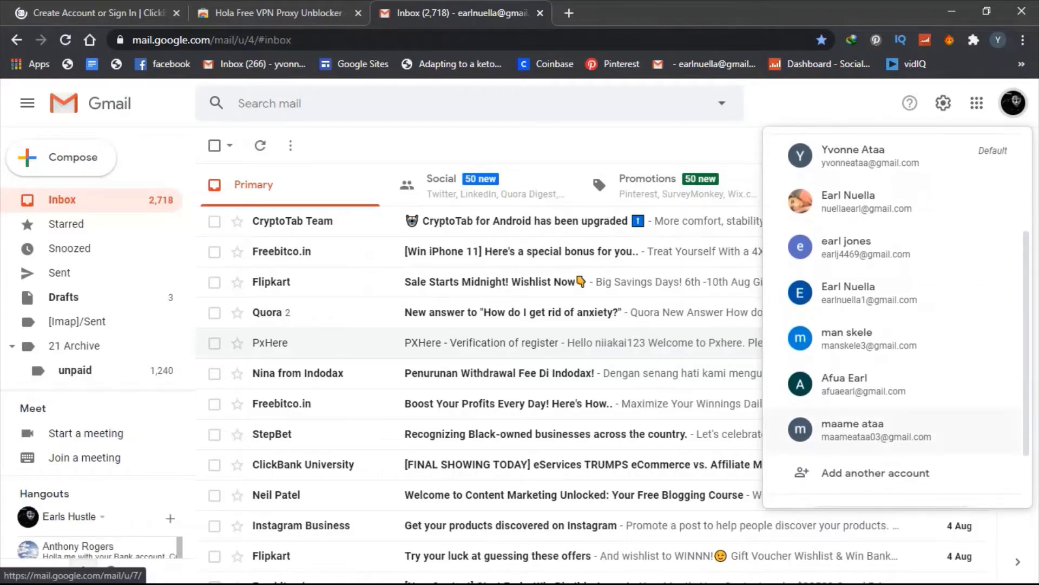
click(877, 430)
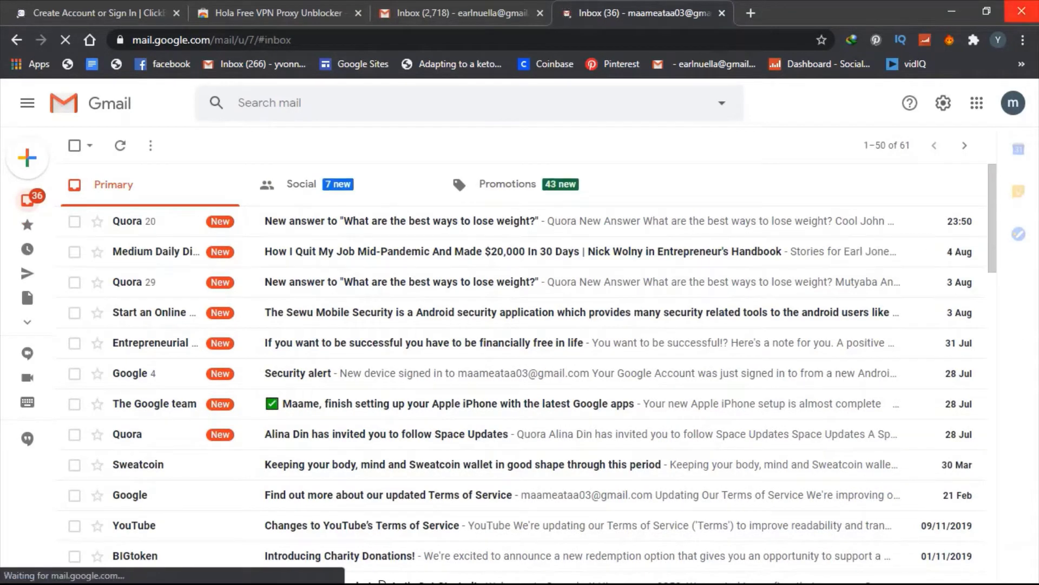
Copy that account's email address from its avatar panel and return to the ClickBank tab
click(1013, 103)
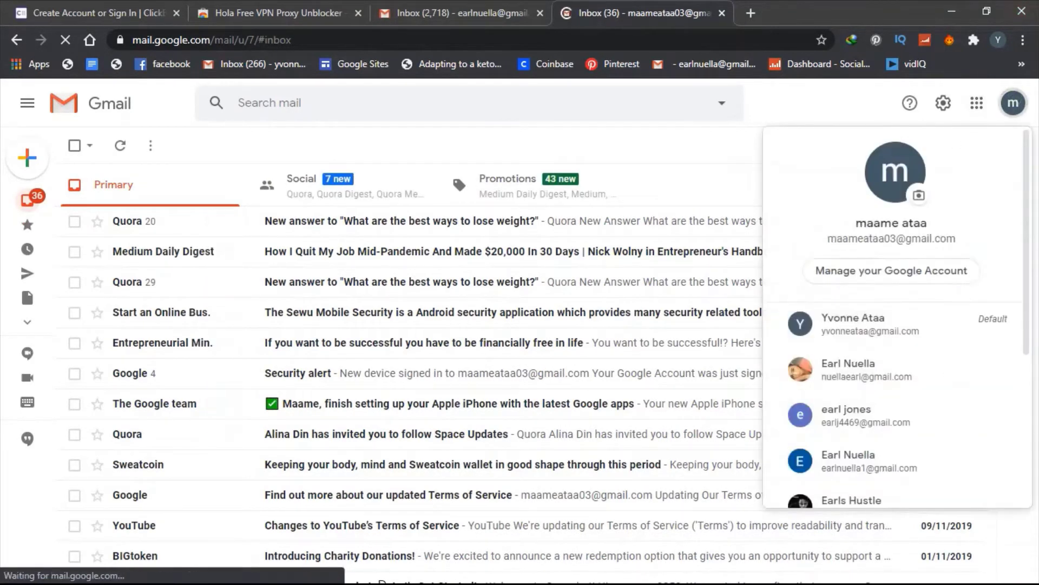
drag(828, 238, 956, 238)
right_click(947, 239)
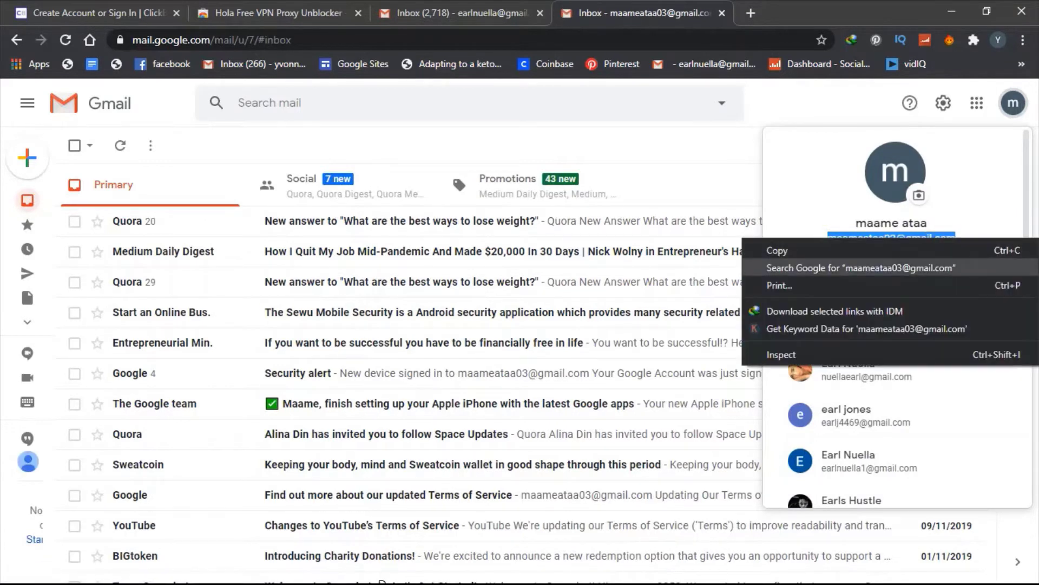
click(777, 250)
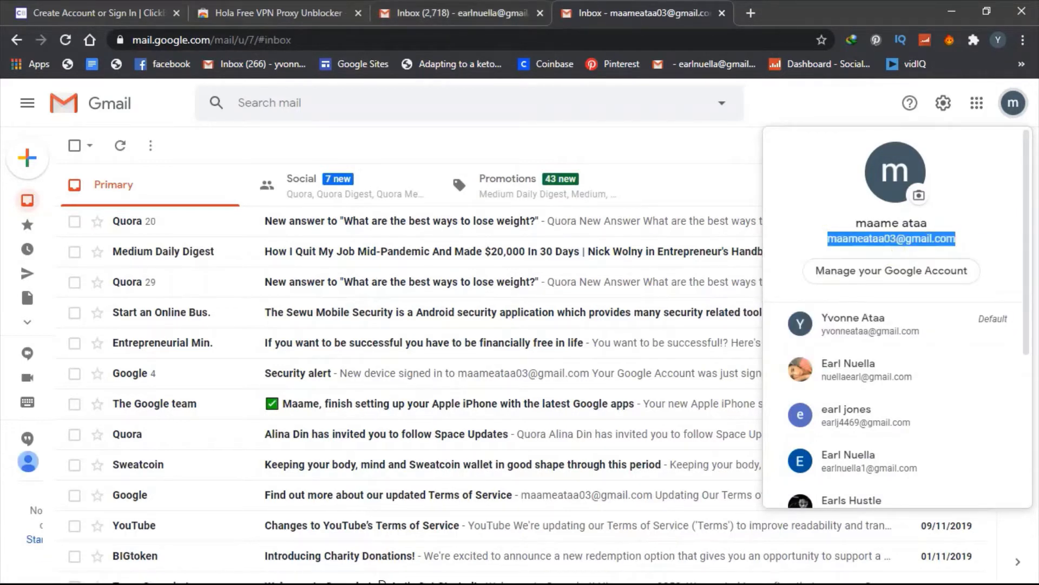
click(160, 6)
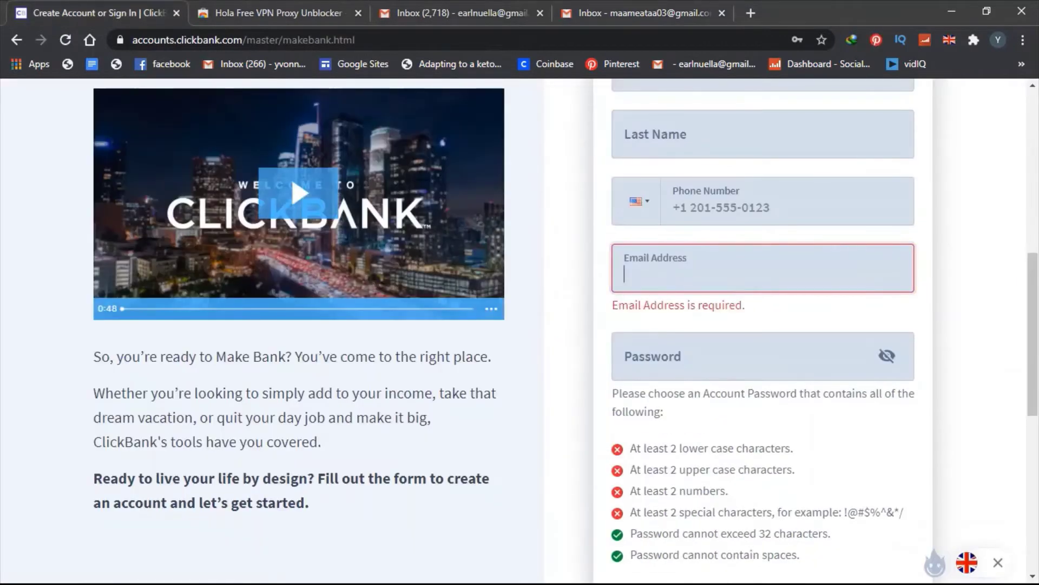
Paste the copied email address into the Email Address field
right_click(732, 270)
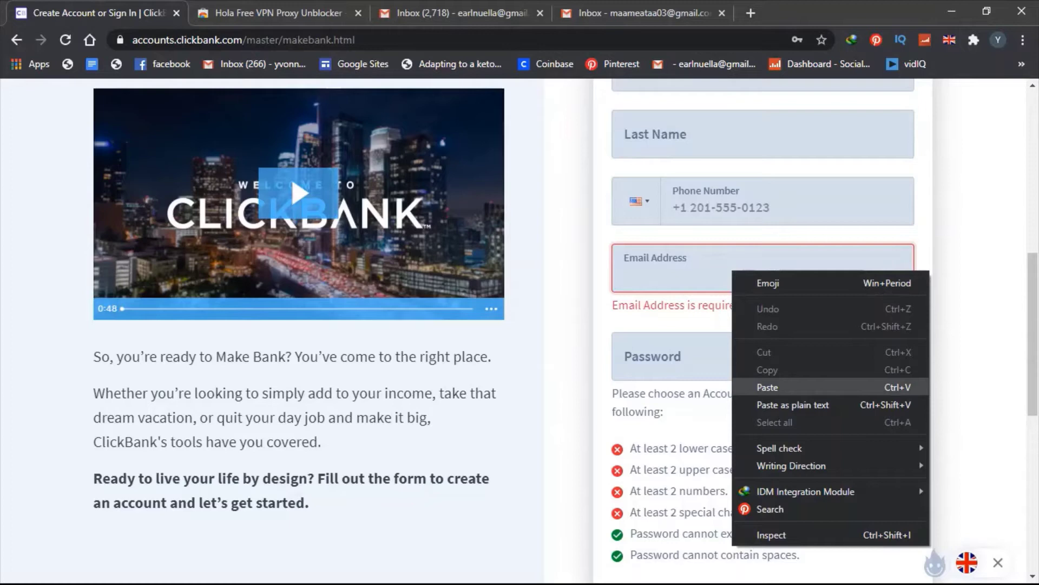
click(779, 386)
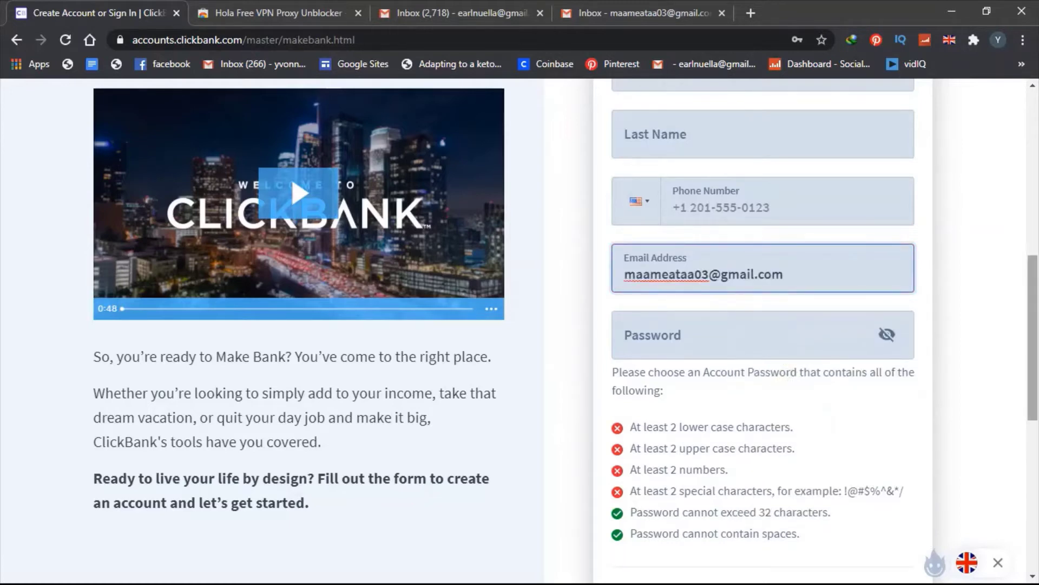
scroll(784, 378, up, 3)
scroll(785, 378, up, 2)
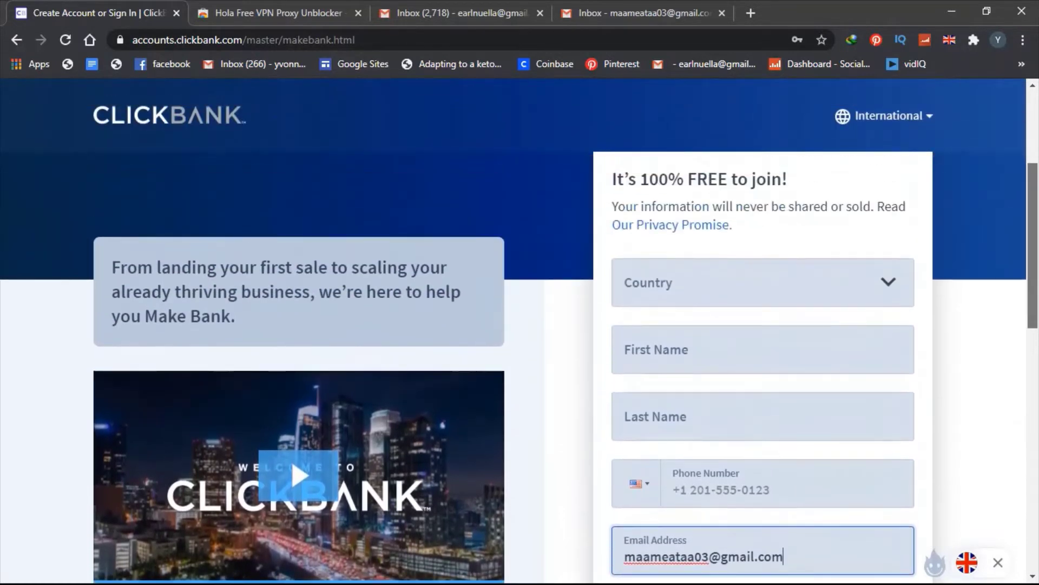
scroll(785, 379, up, 1)
Set the Country dropdown to United Kingdom
click(785, 378)
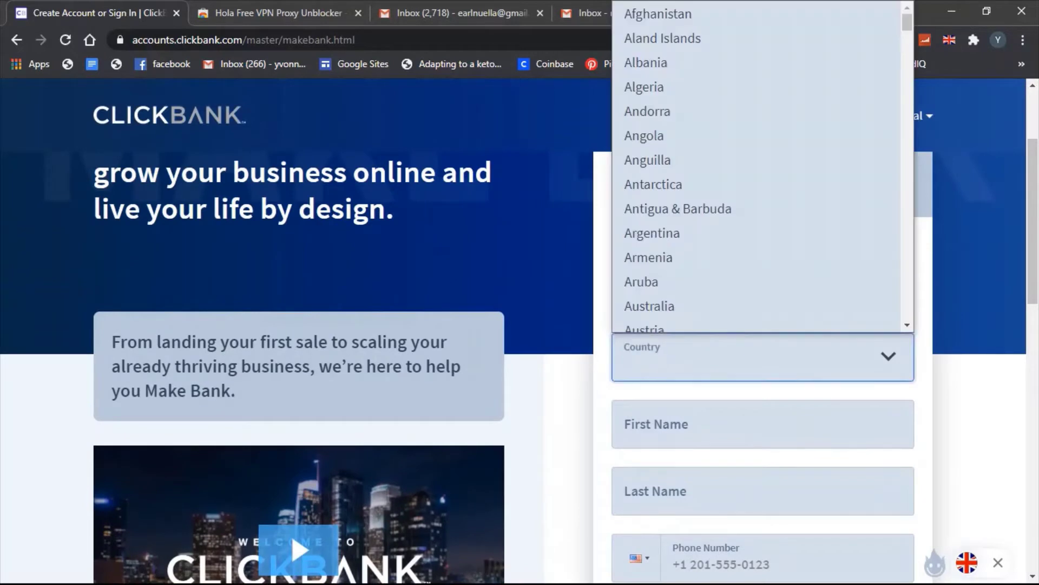
key(Down)
key(Down)
key(Down)
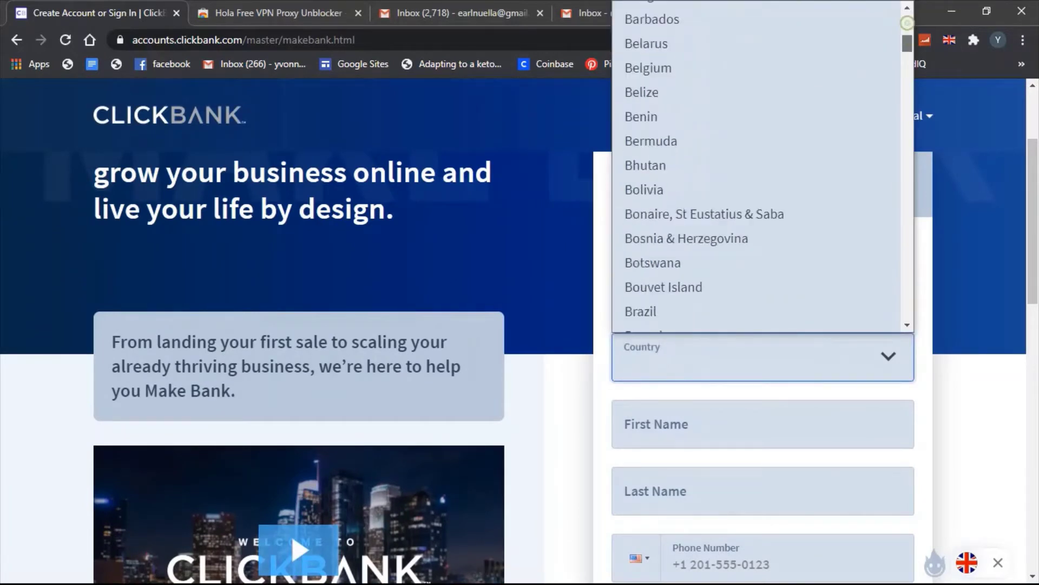
drag(907, 22, 907, 98)
key(u)
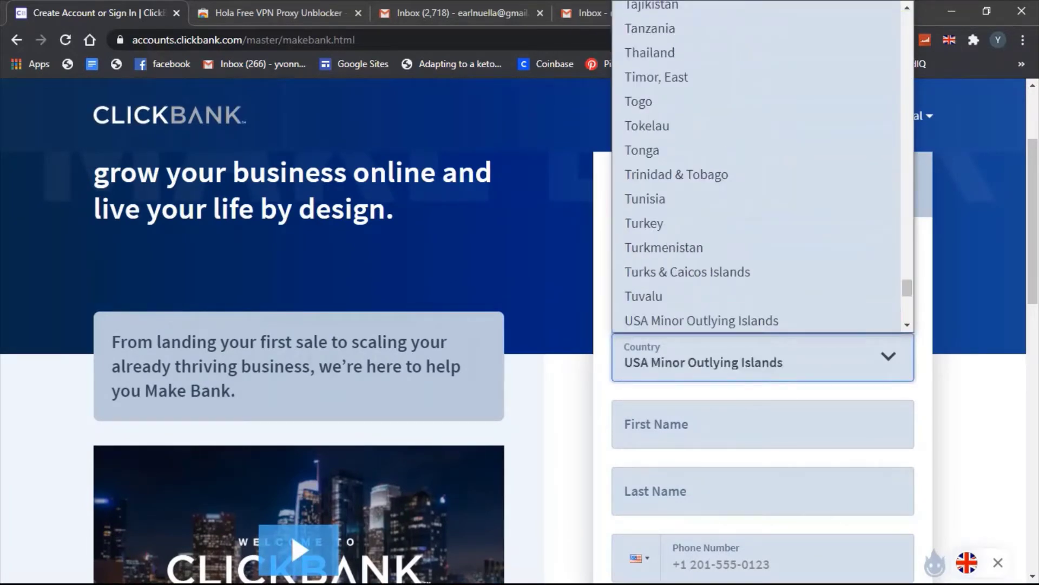
key(Down)
key(Down)
key(Down)
key(Down)
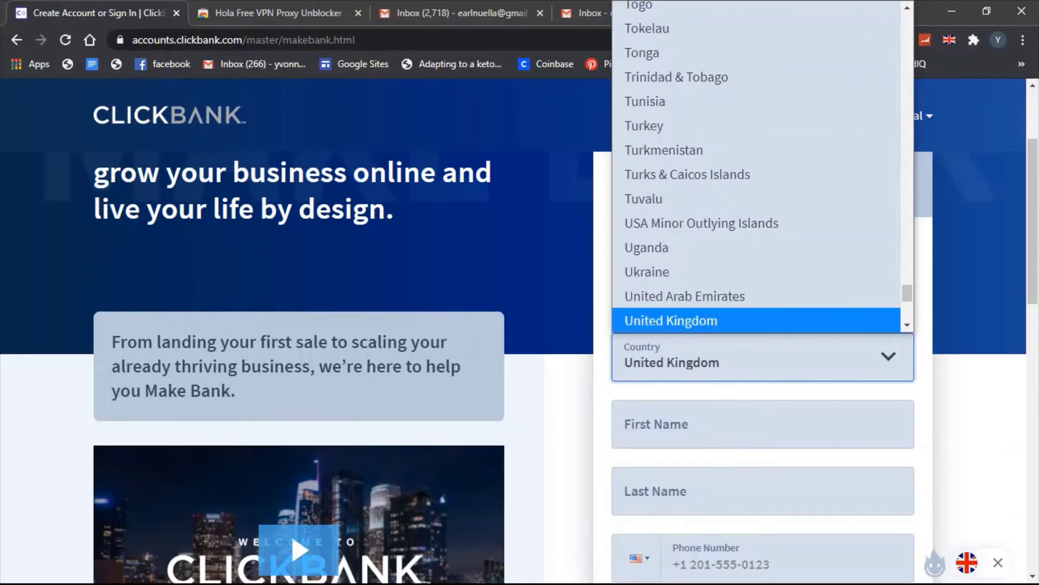
click(695, 313)
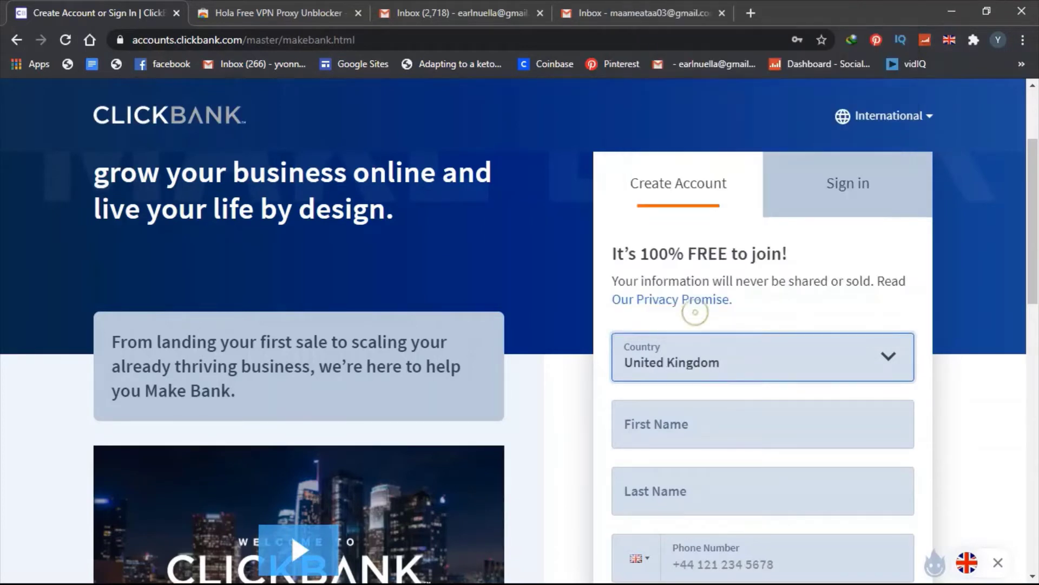
Accept the autofilled first name and replace the last name with a new surname
click(753, 423)
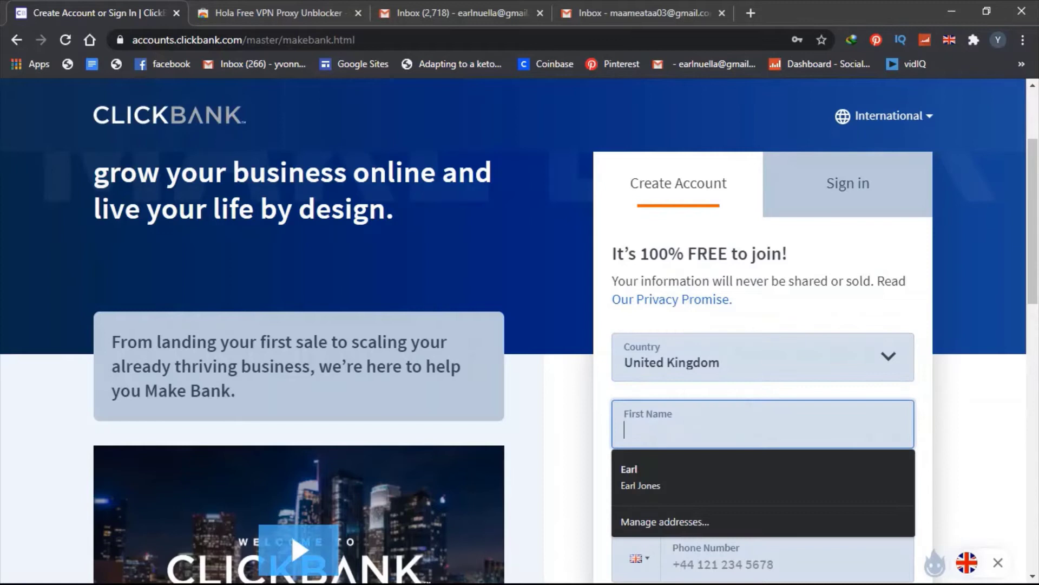
click(682, 465)
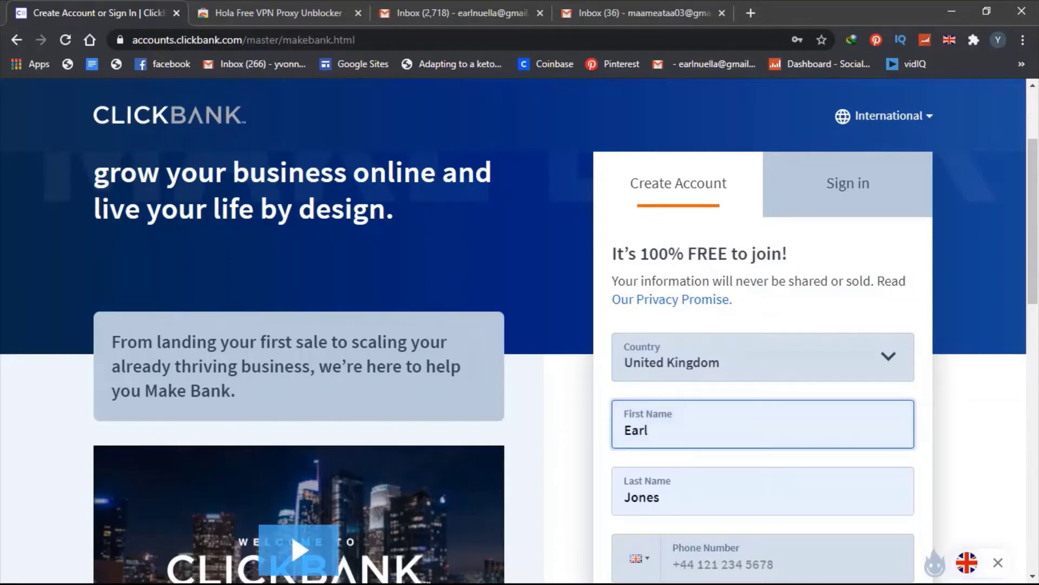
click(724, 490)
key(BackSpace)
key(BackSpace)
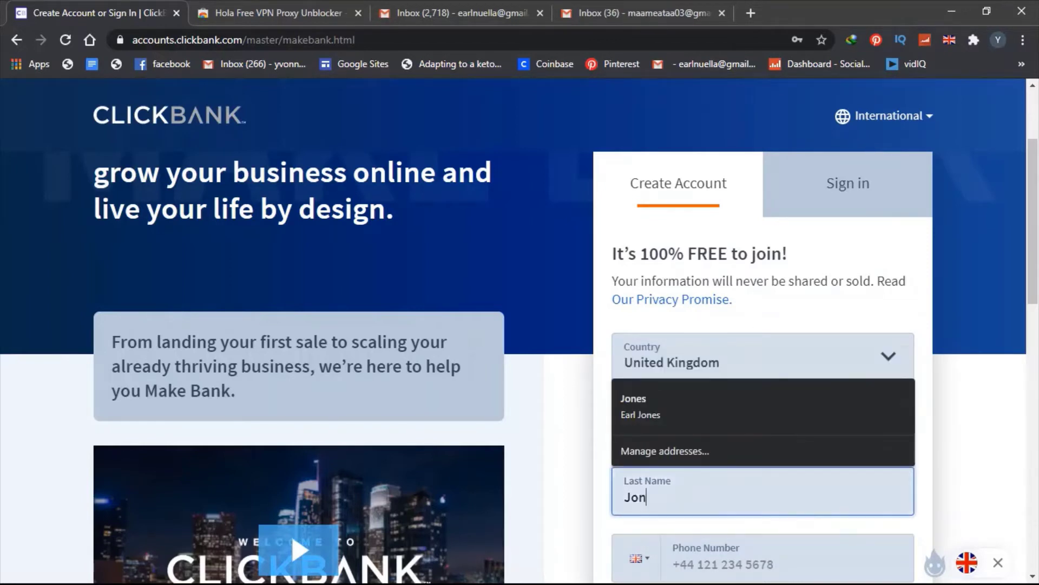
key(BackSpace)
key(BackSpace)
key(BackSpace)
text(NETE)
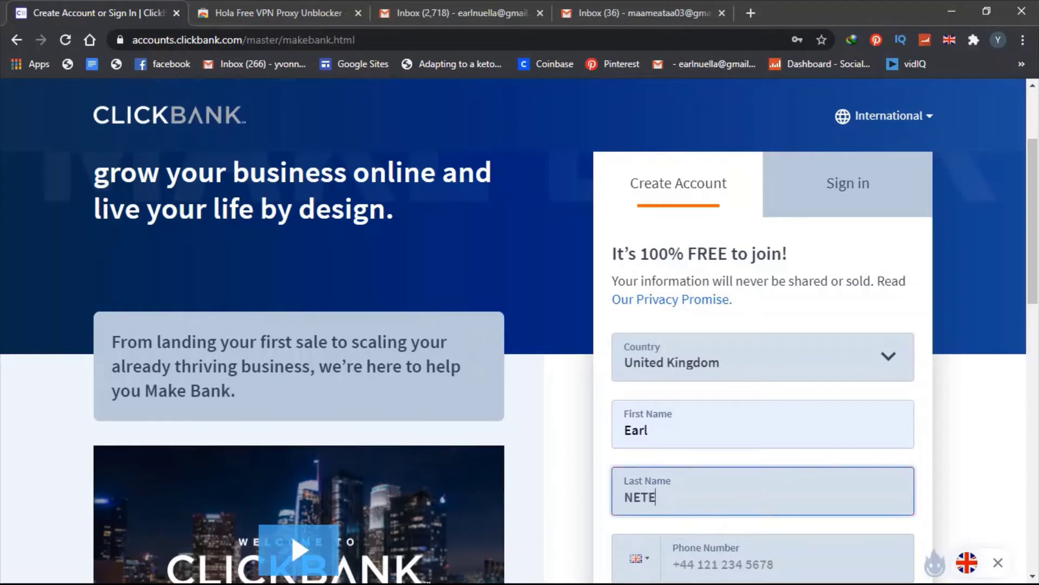
key(BackSpace)
key(BackSpace)
text(ettey)
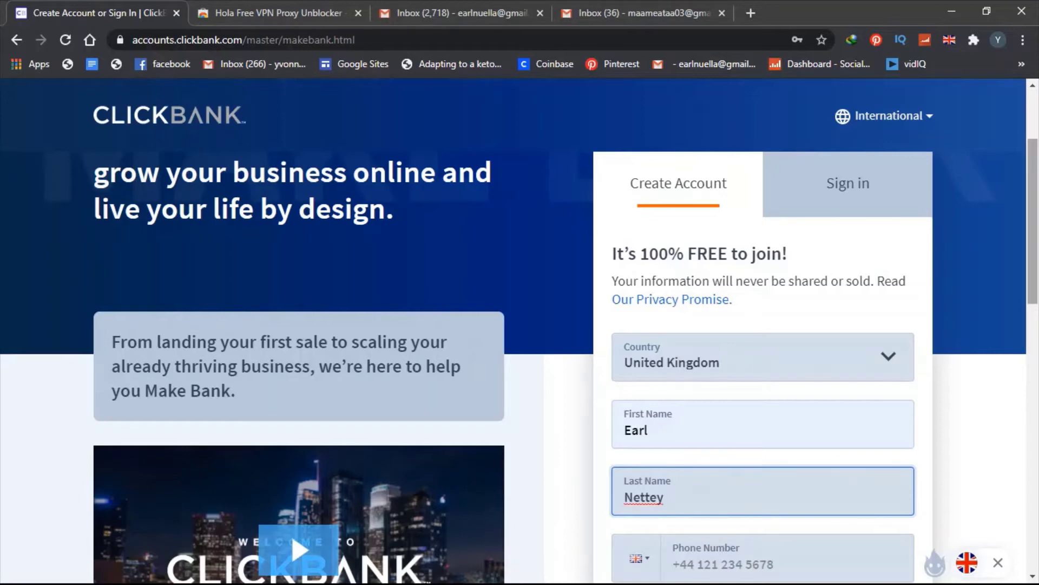
scroll(520, 330, down, 2)
scroll(519, 330, down, 1)
scroll(520, 331, down, 1)
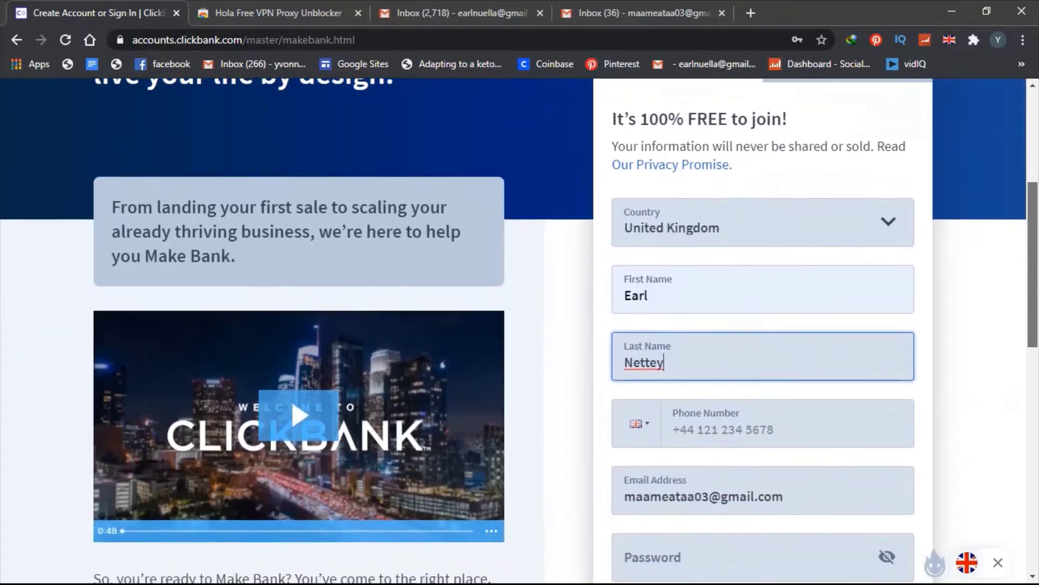
scroll(520, 330, down, 1)
scroll(520, 331, down, 1)
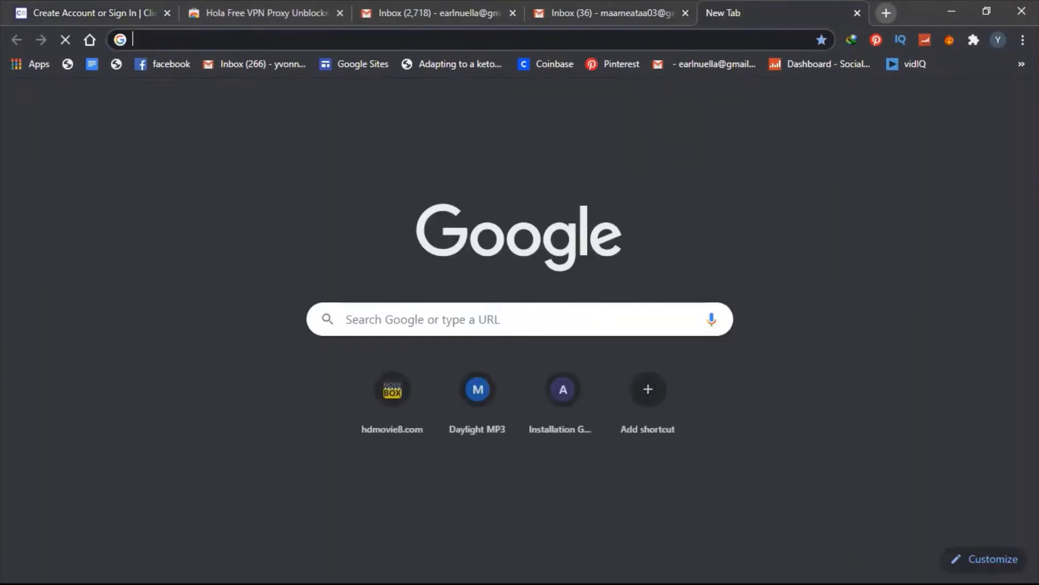
Open Fake Name Generator and generate an identity with country United Kingdom
text(fake )
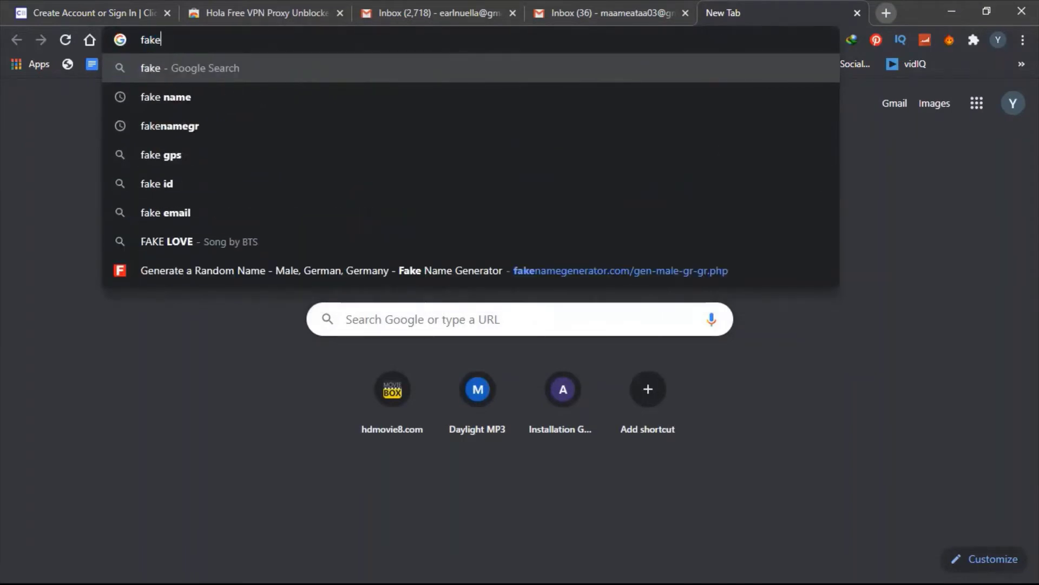
text(nam)
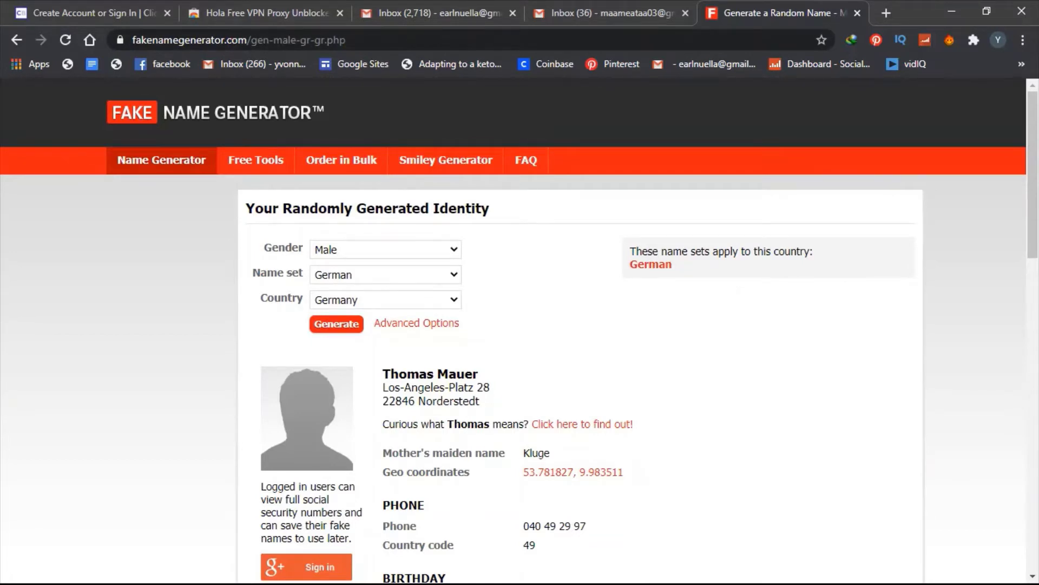
click(384, 299)
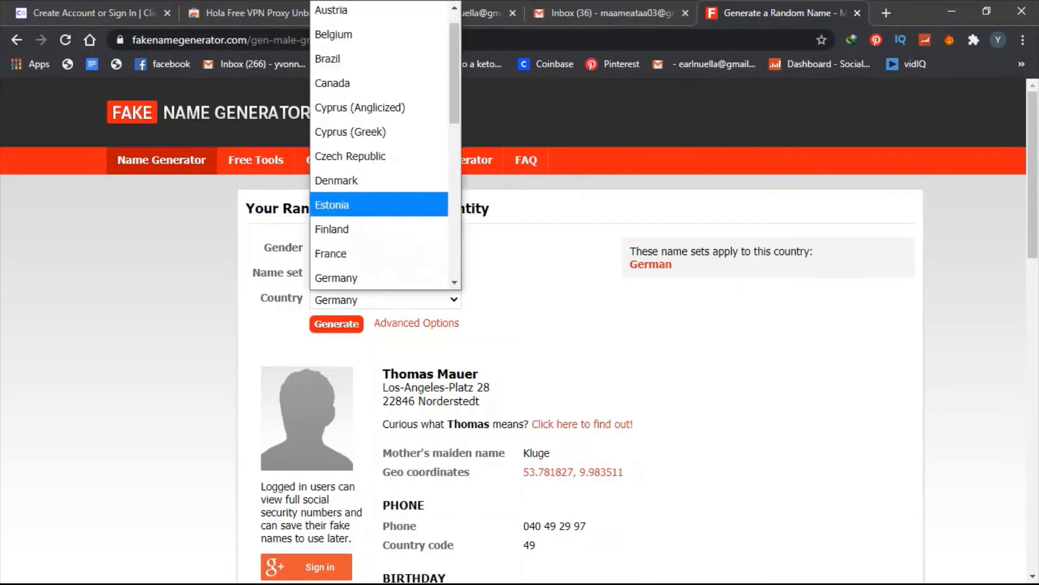
key(u)
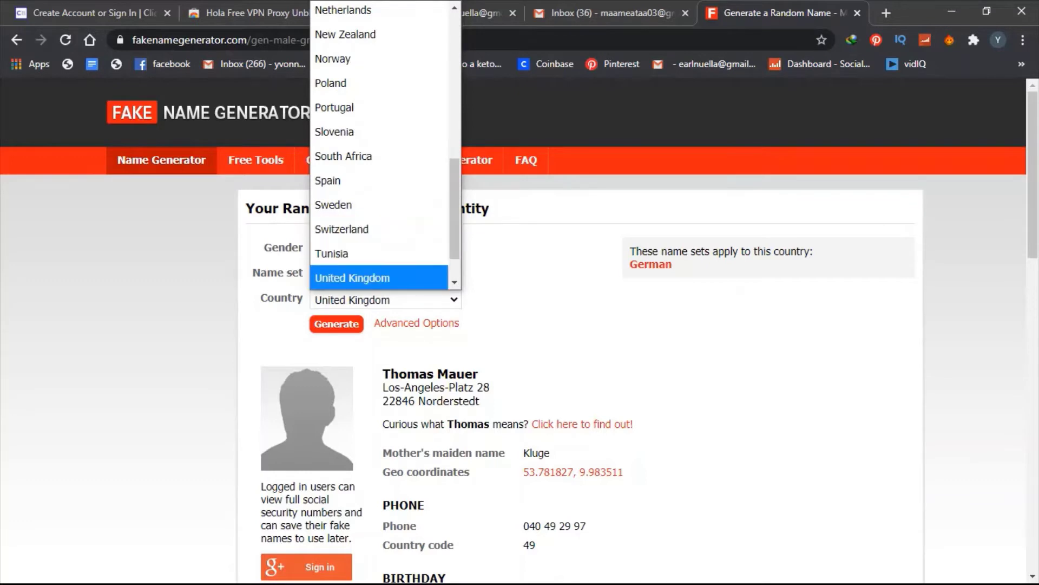
click(380, 277)
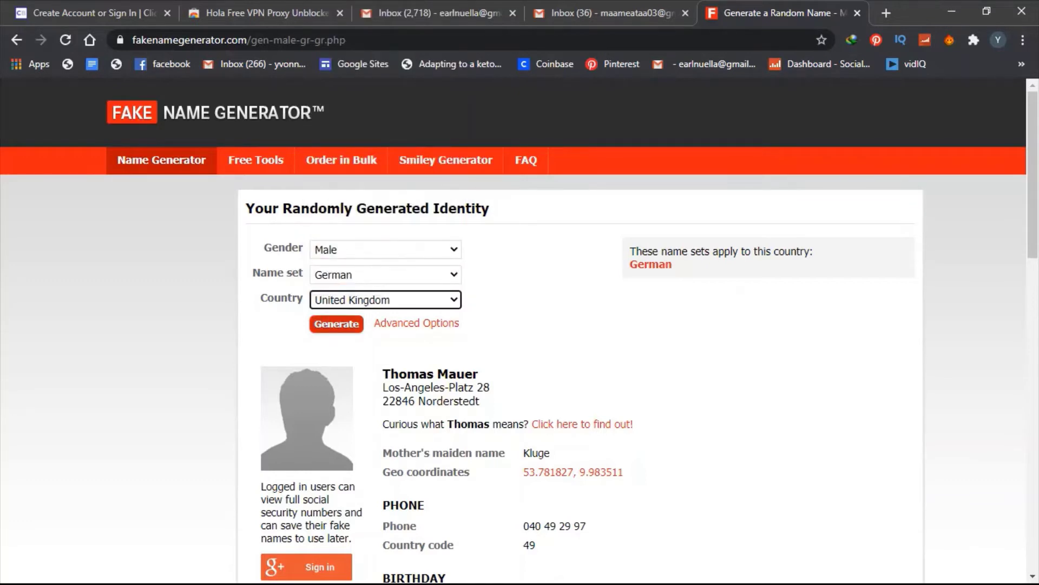
key(Return)
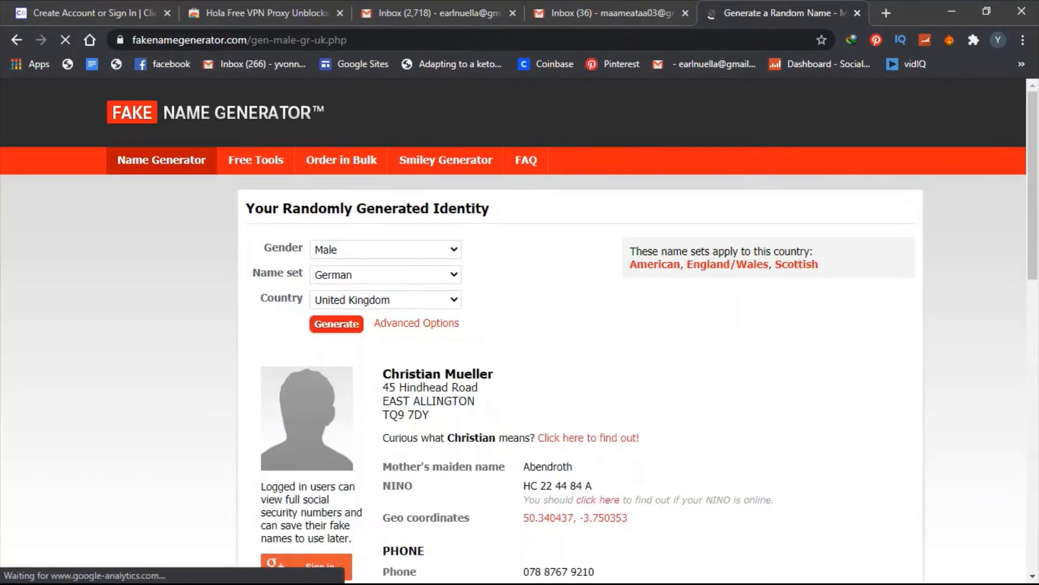
Review the generated UK identity details, then return to the ClickBank sign-up tab
scroll(520, 330, down, 1)
scroll(520, 330, down, 3)
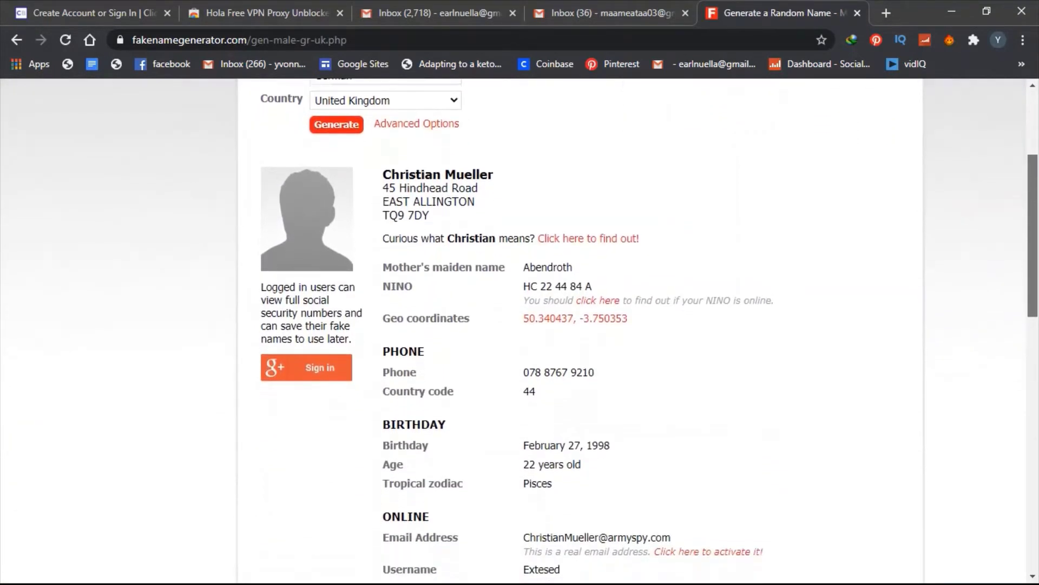
scroll(520, 330, down, 3)
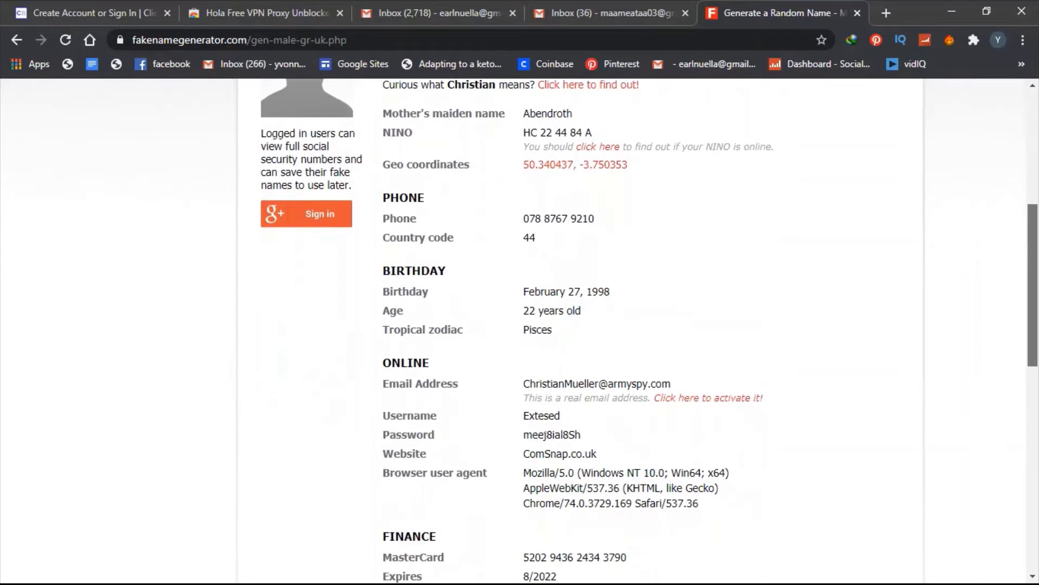
scroll(520, 330, up, 3)
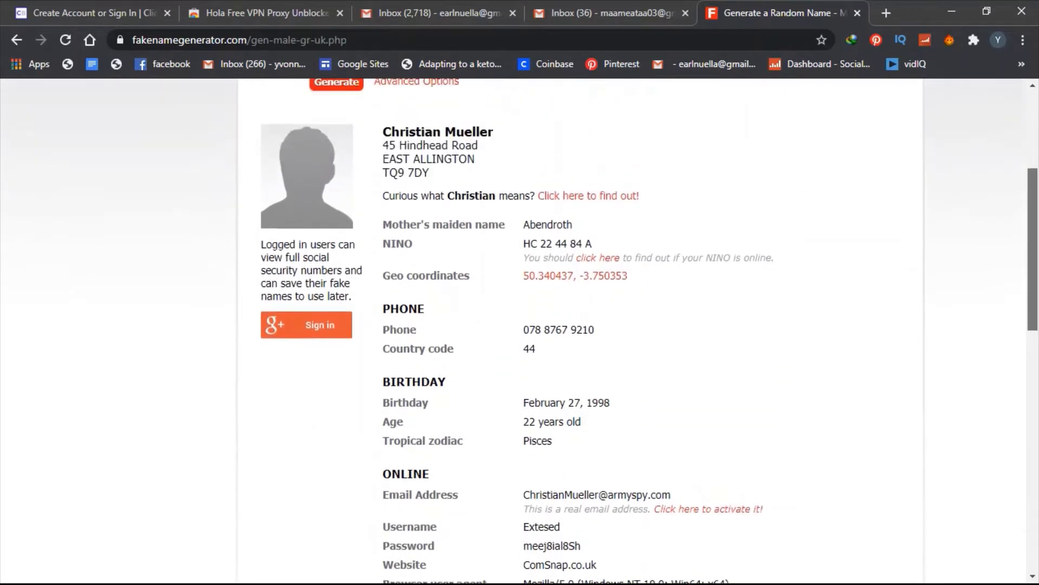
scroll(520, 329, up, 3)
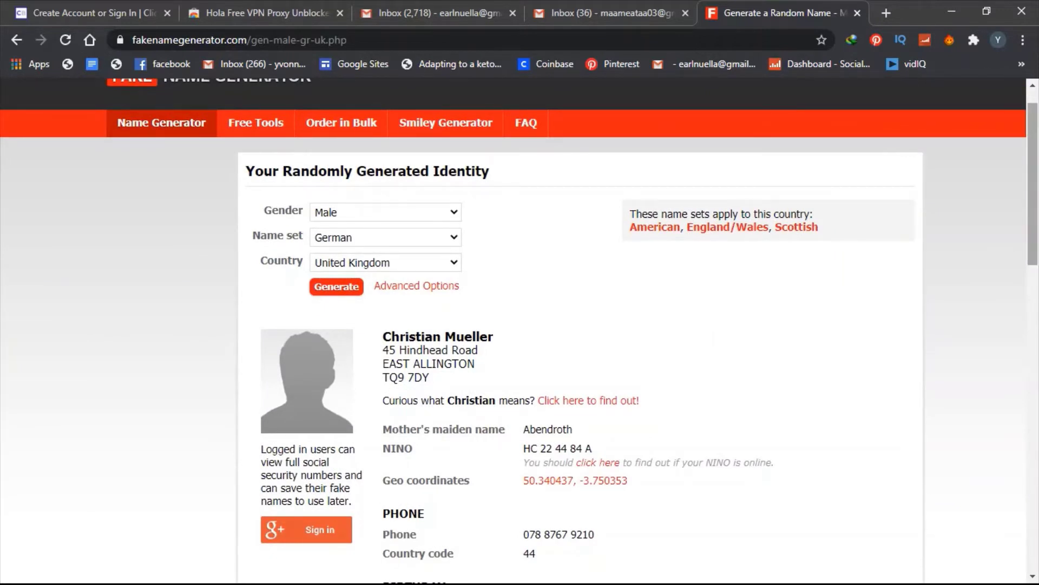
drag(1033, 184, 1033, 244)
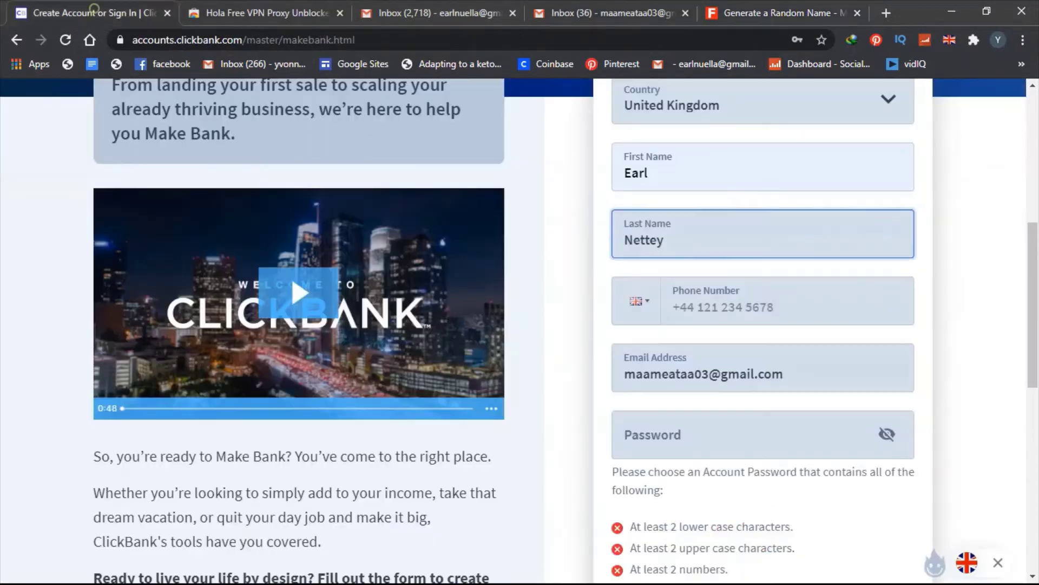
drag(92, 12, 536, 13)
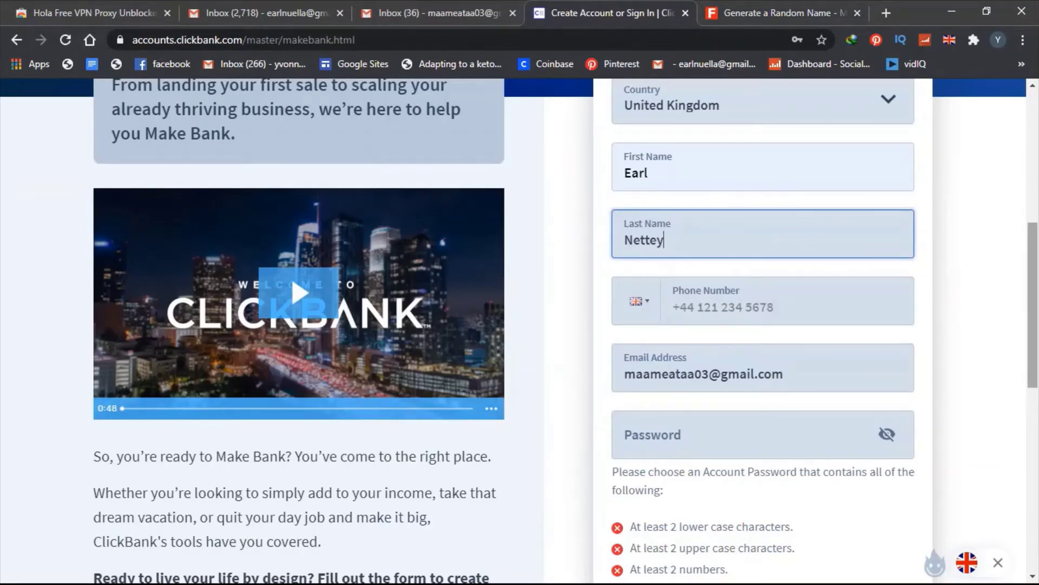
Open 'New Text Document' in Notepad and copy the UK phone number on line 1
scroll(519, 325, up, 1)
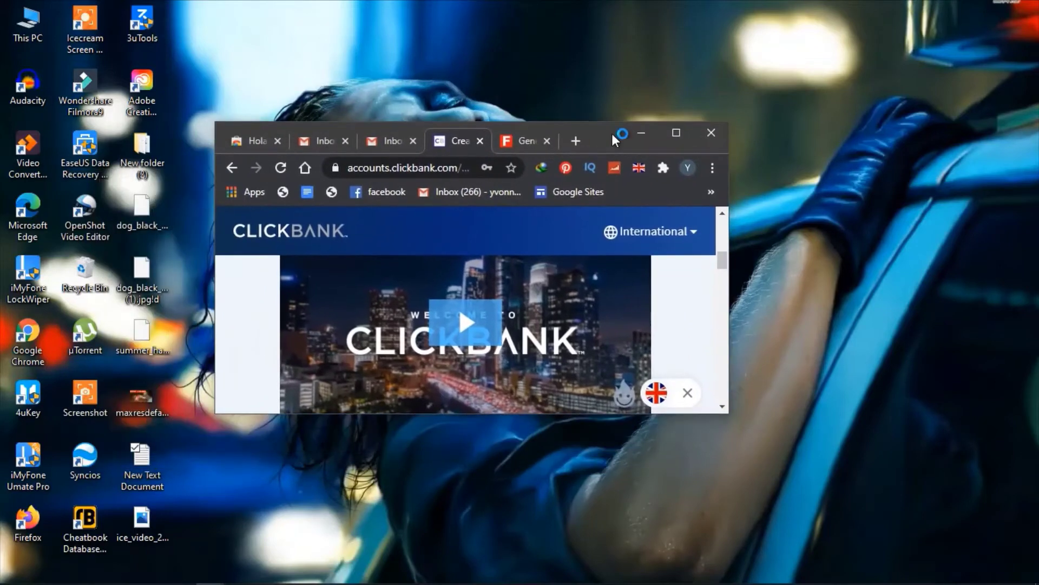
click(145, 456)
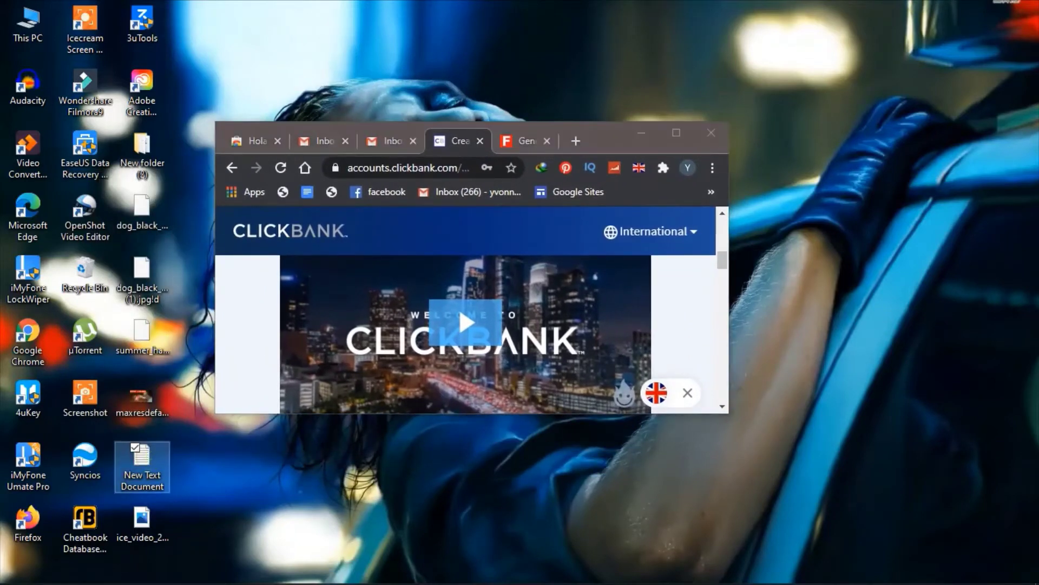
key(Return)
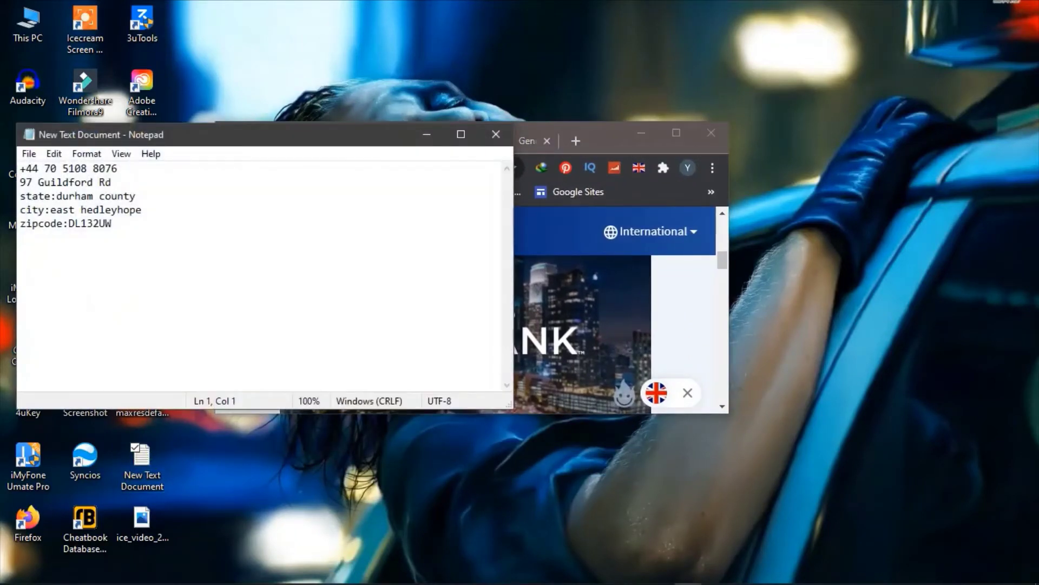
drag(118, 168, 20, 168)
right_click(22, 169)
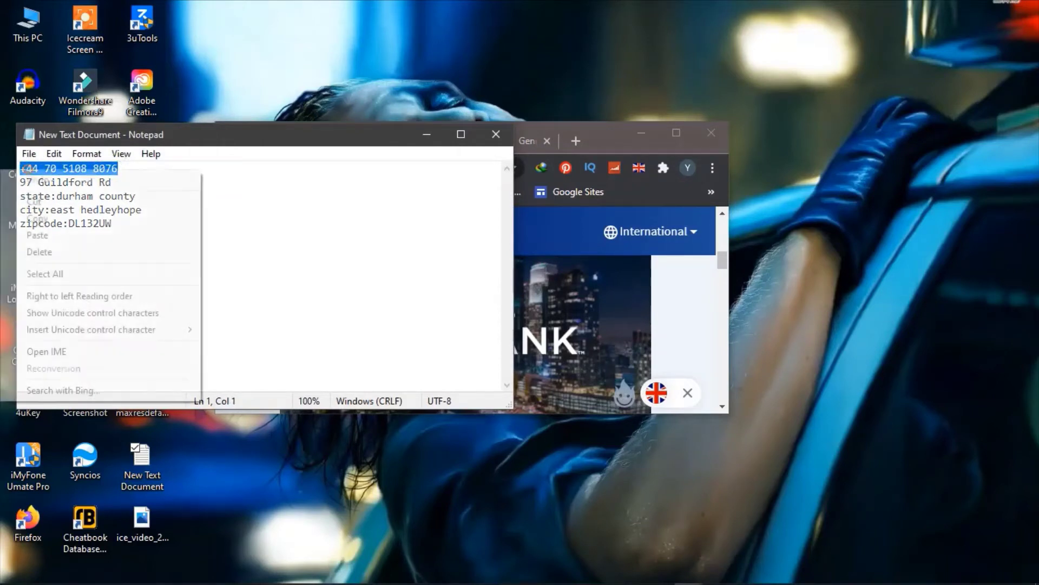
click(38, 216)
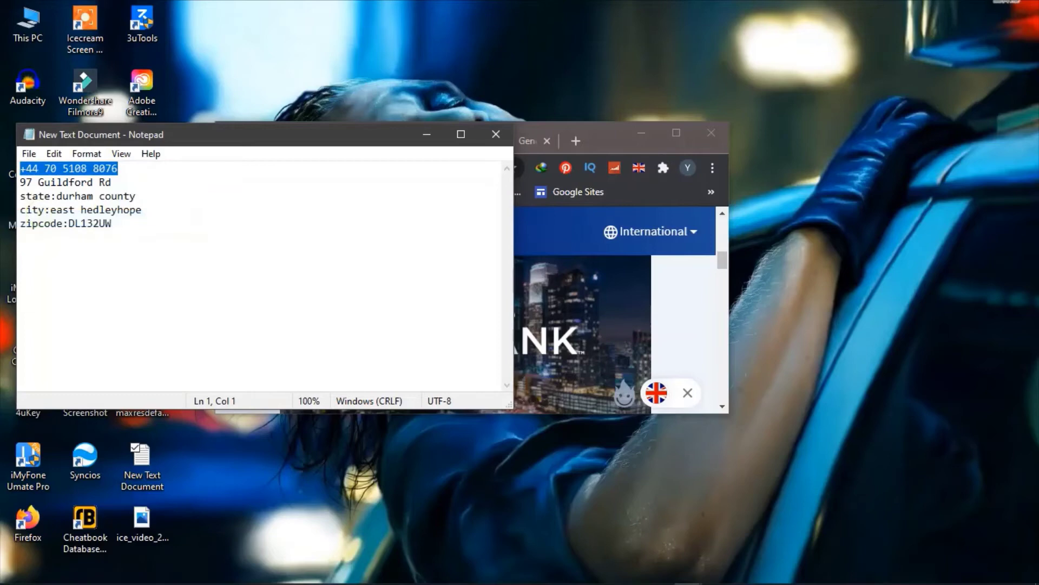
click(676, 133)
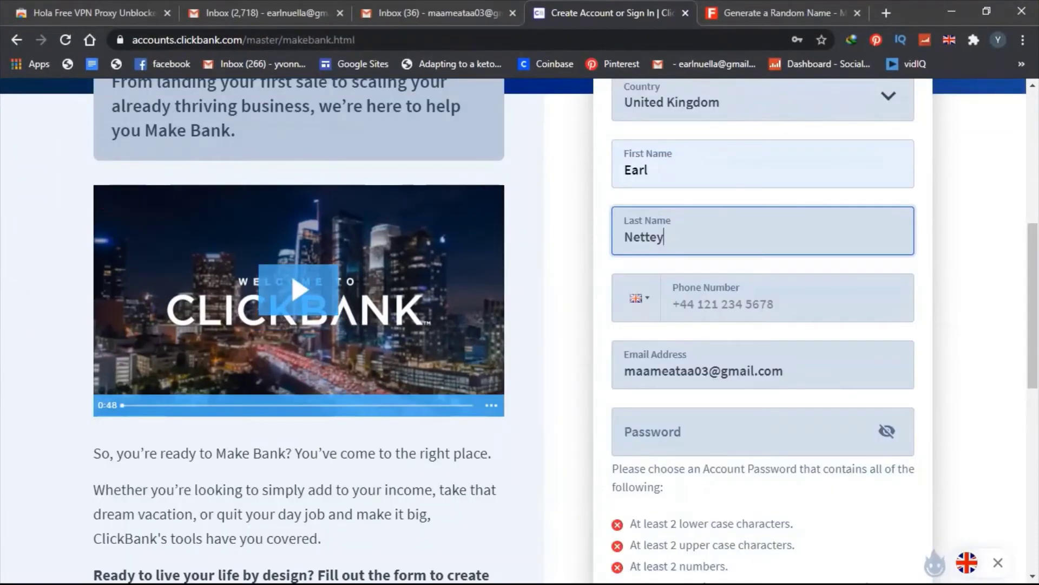
Paste the copied UK number into Phone Number, changing its last digit to 3
click(748, 303)
right_click(747, 303)
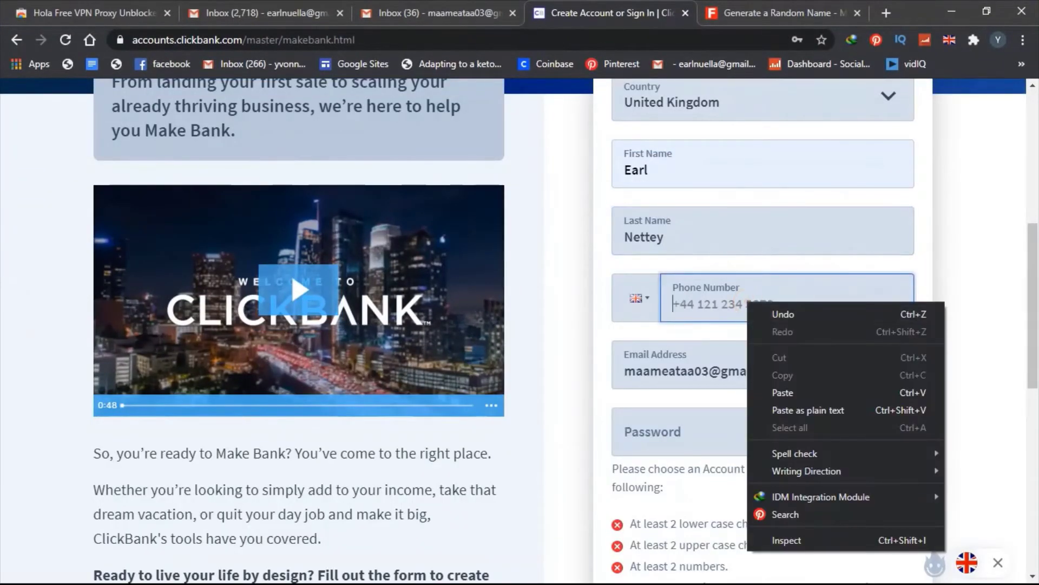
click(785, 392)
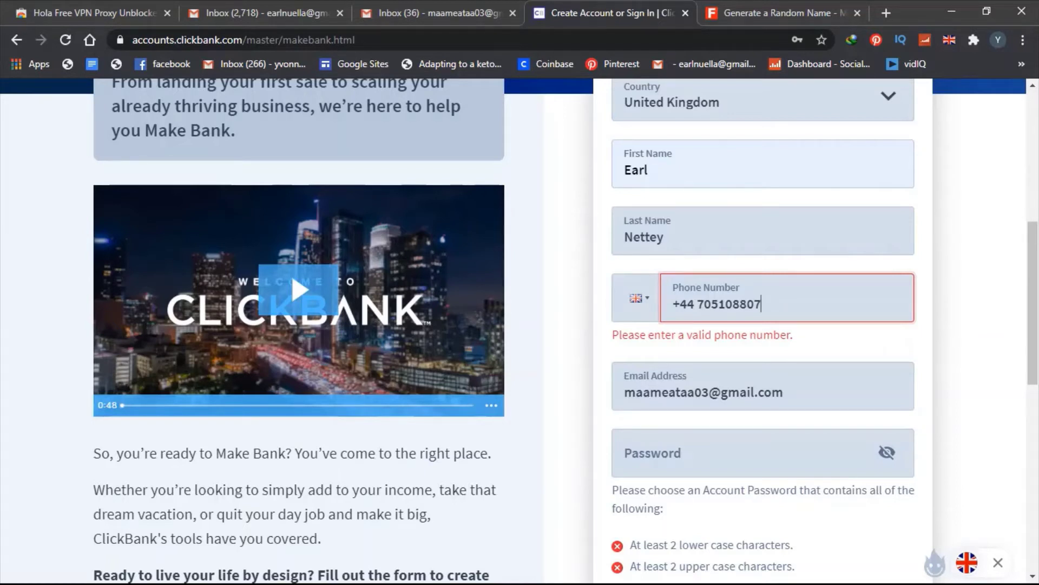
text(3)
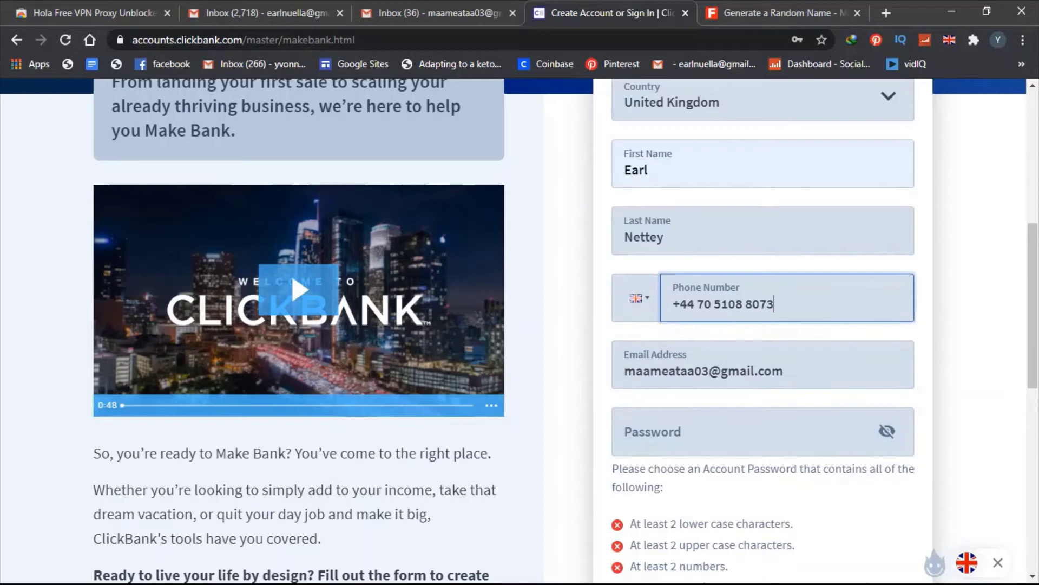
click(999, 303)
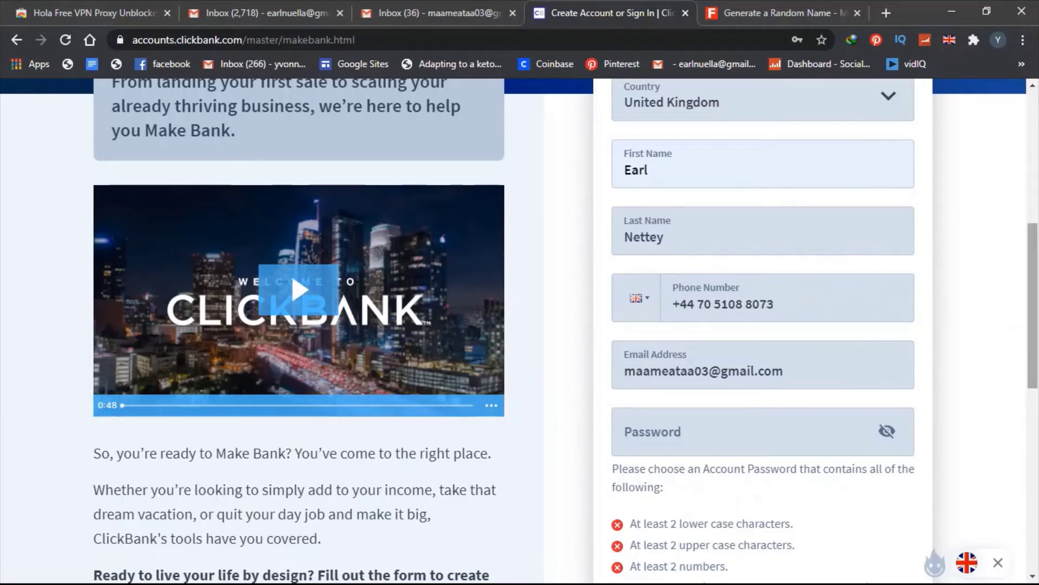
scroll(520, 330, down, 2)
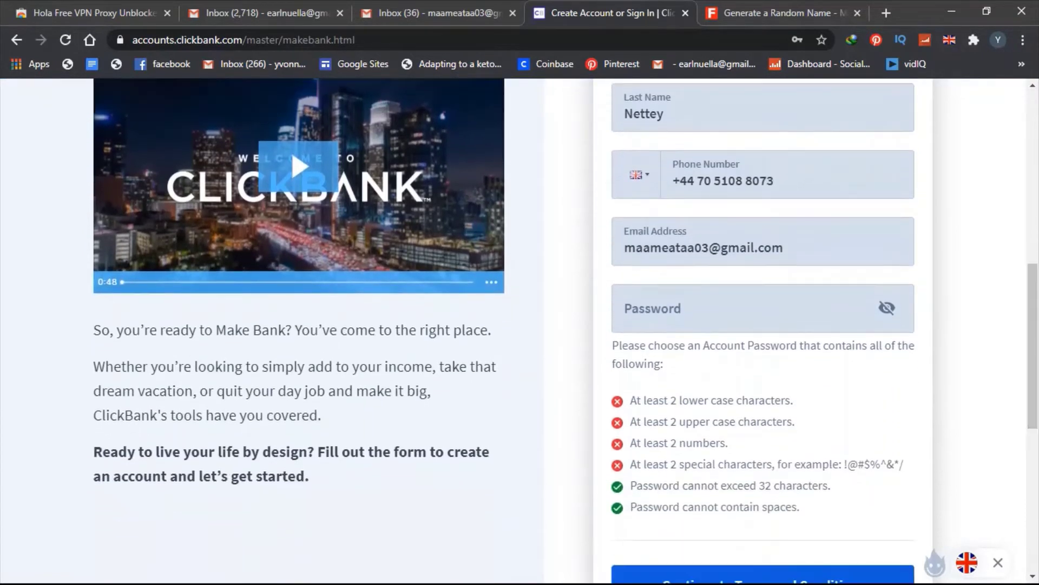
Enter an account password, adding an upper-case letter at the start to meet all requirements
click(758, 308)
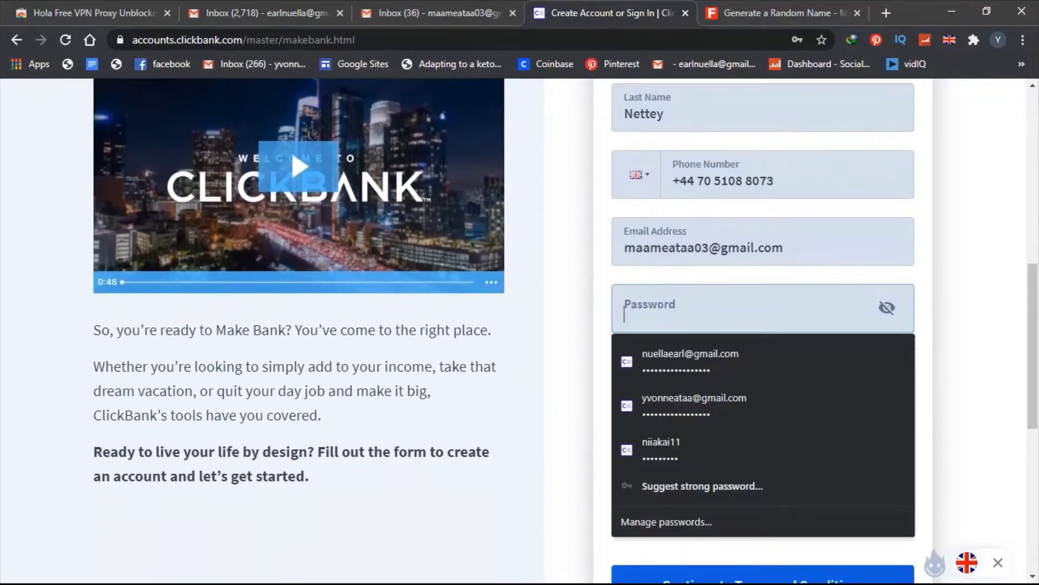
text(a)
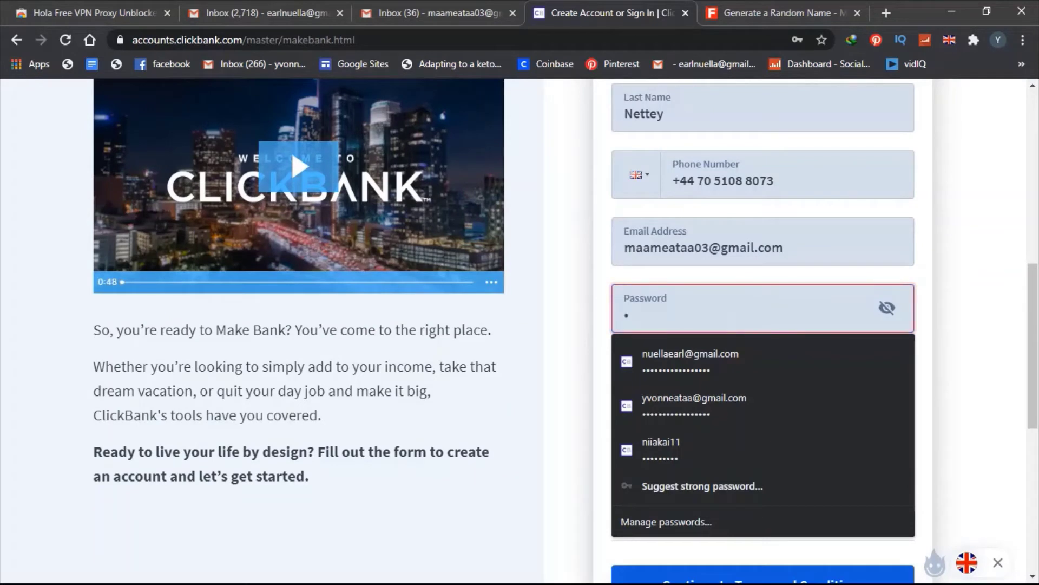
text(aaa)
text(aaaa)
text(aaa)
text(aaaa)
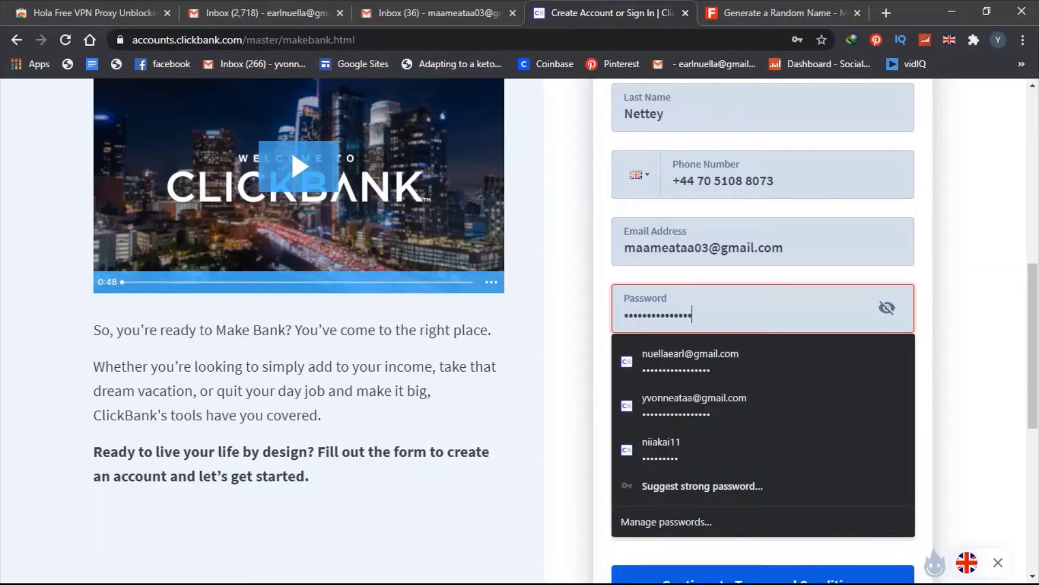
text(aa)
key(Escape)
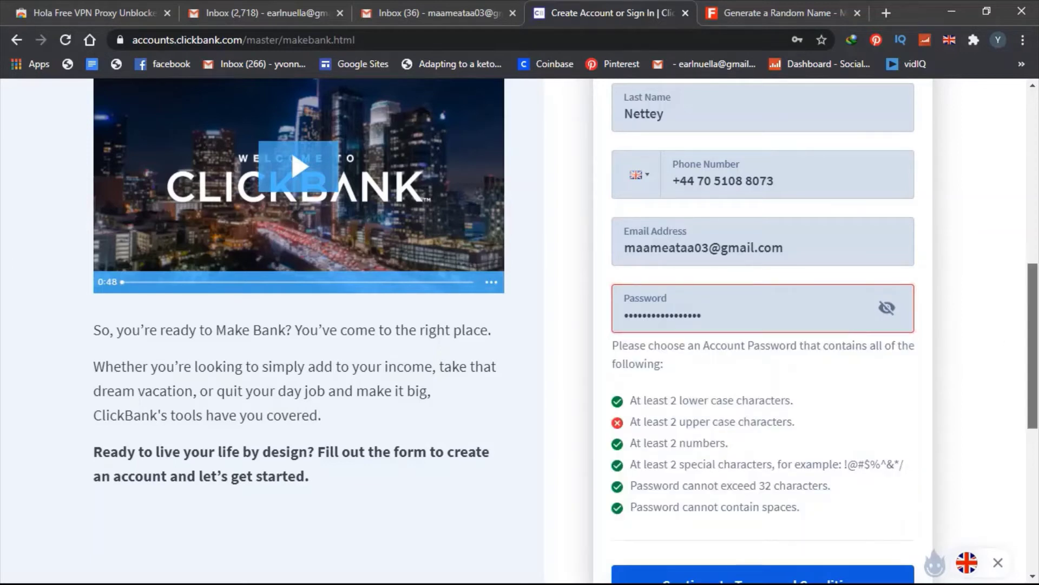
scroll(566, 329, down, 2)
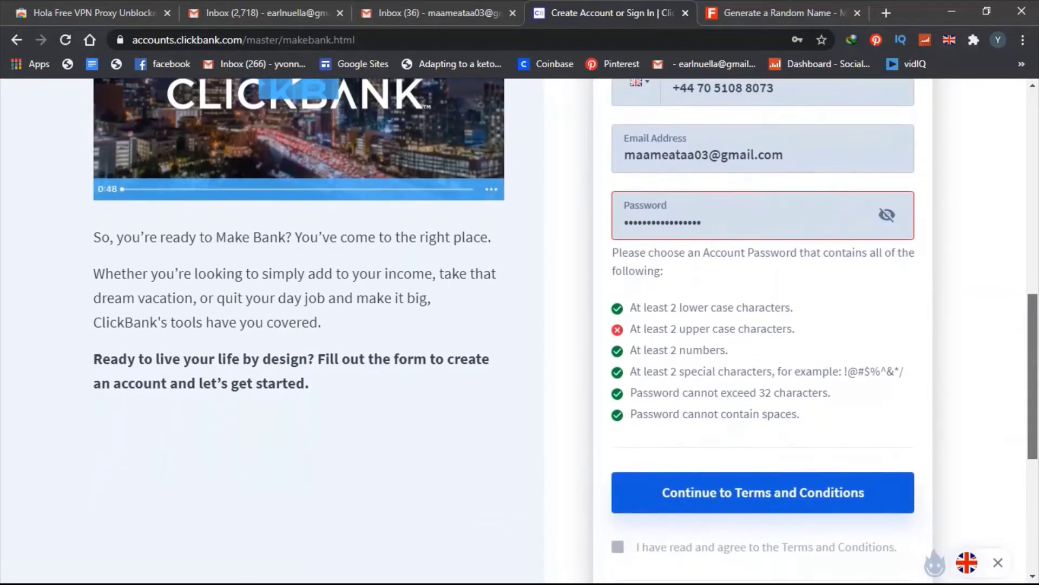
scroll(565, 330, down, 1)
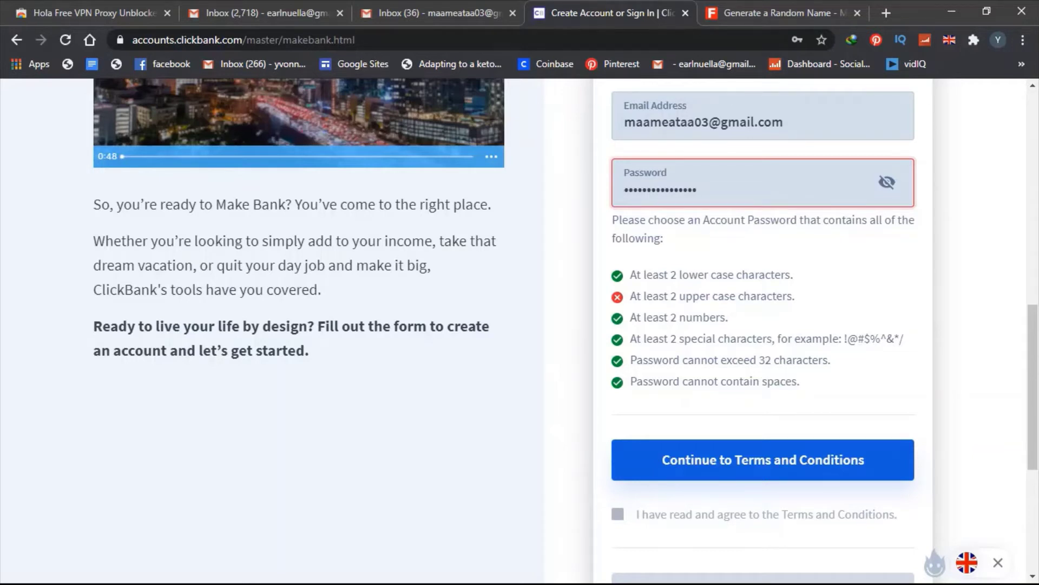
text(A)
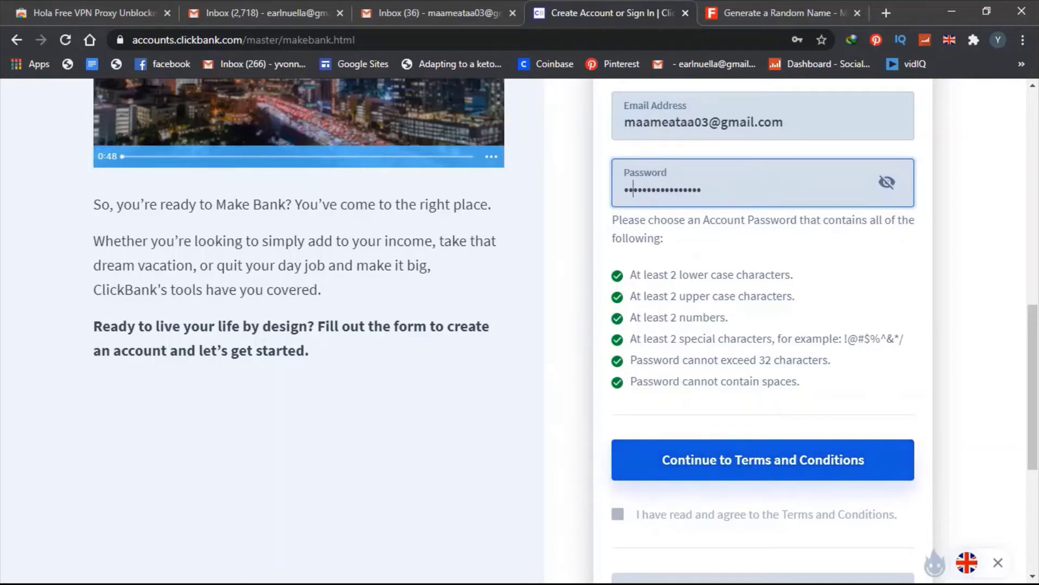
scroll(617, 509, down, 3)
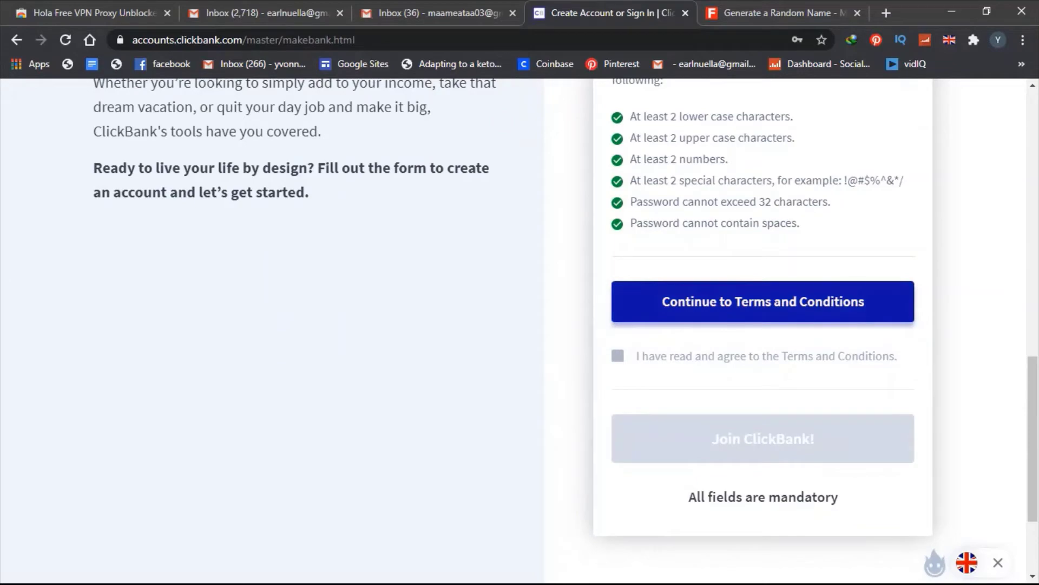
Accept the ClickBank Client Contract terms and submit the Join ClickBank! sign-up form
click(763, 302)
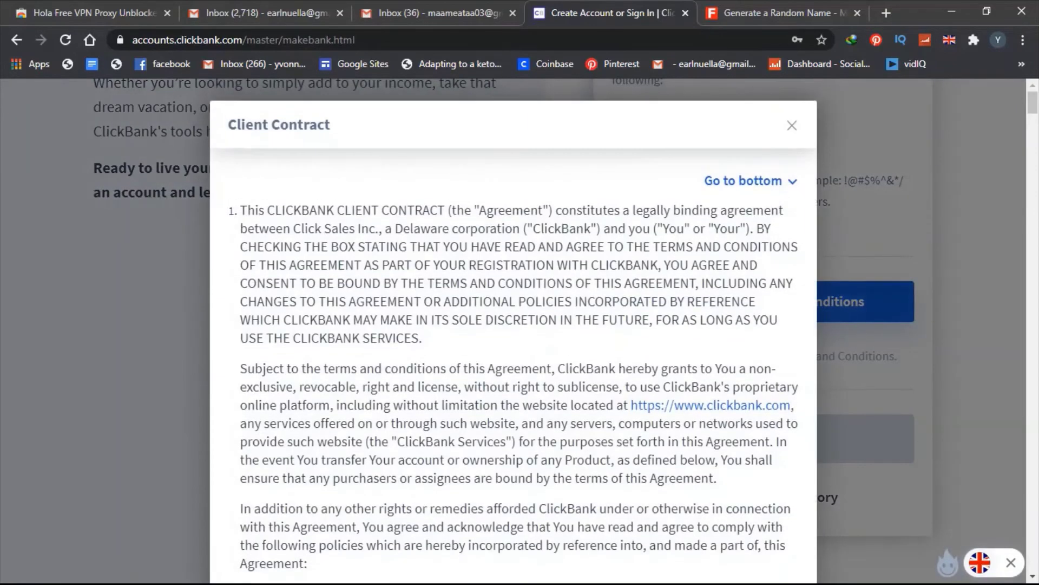
drag(1033, 103, 1033, 568)
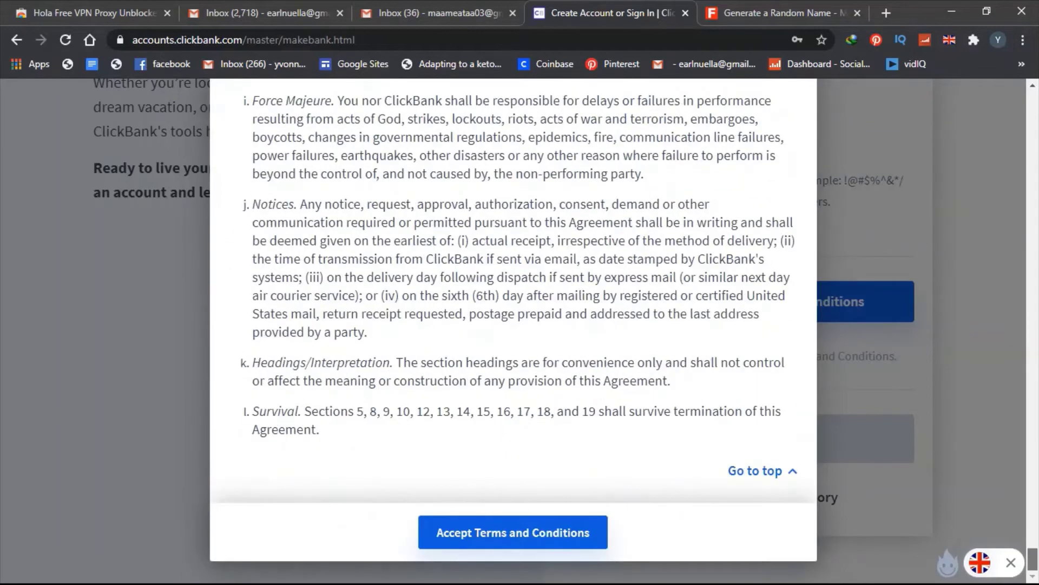
click(577, 527)
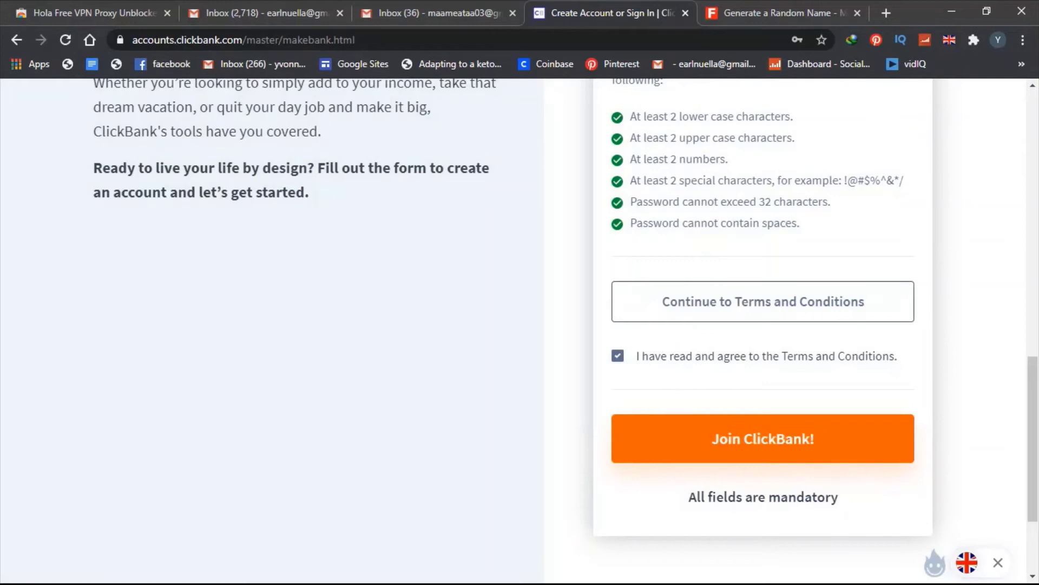
key(space)
key(space)
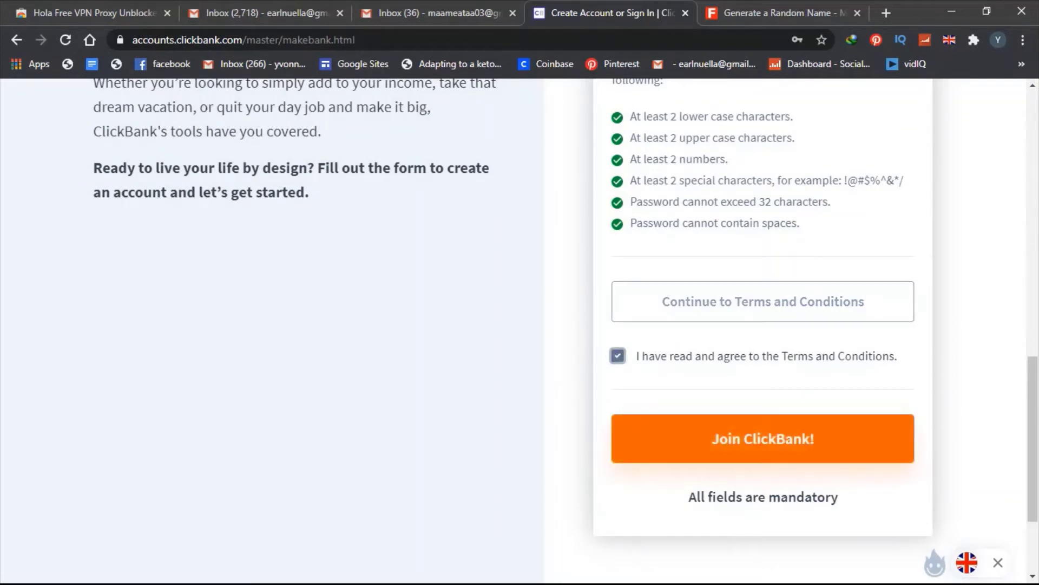
key(Return)
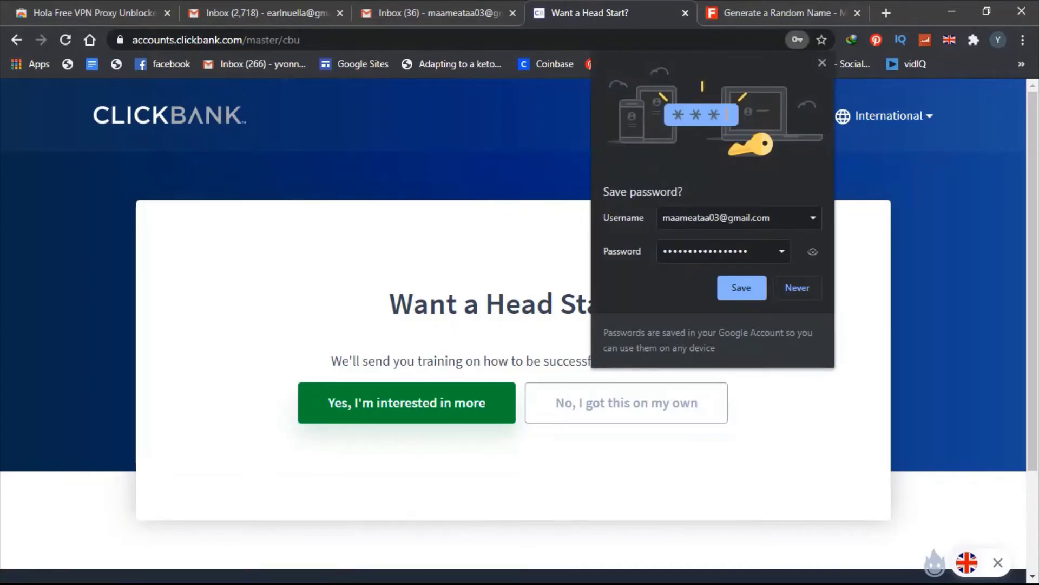
Save the new login in Chrome and continue past the 'Want a Head Start?' training offer
click(734, 288)
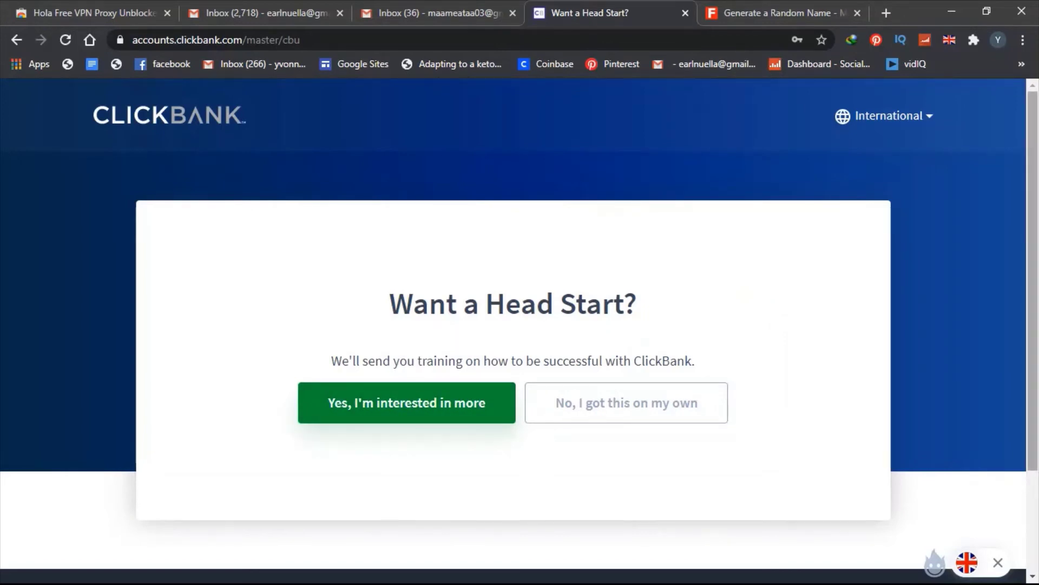
scroll(520, 325, down, 2)
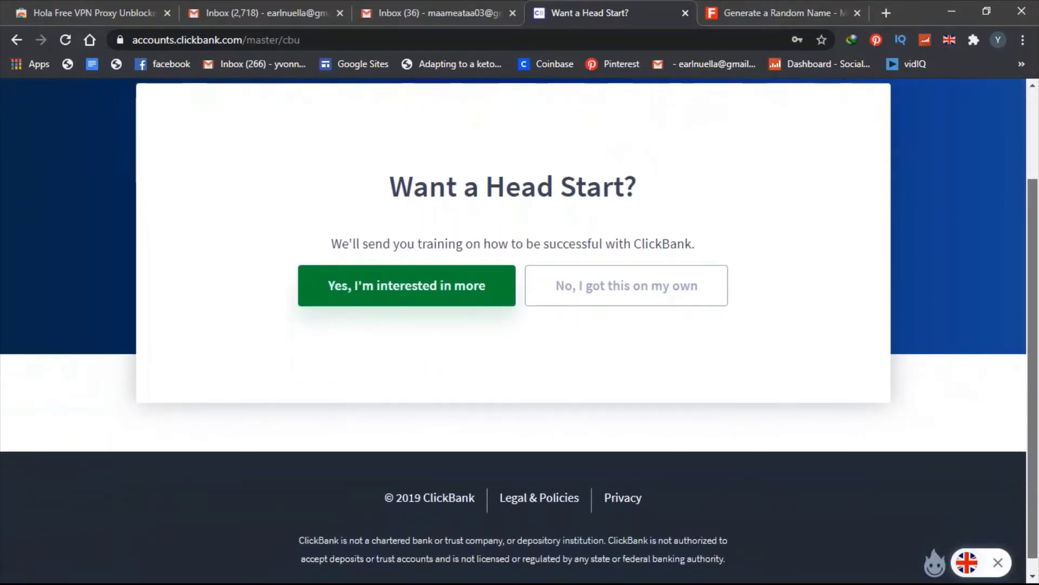
scroll(623, 281, down, 1)
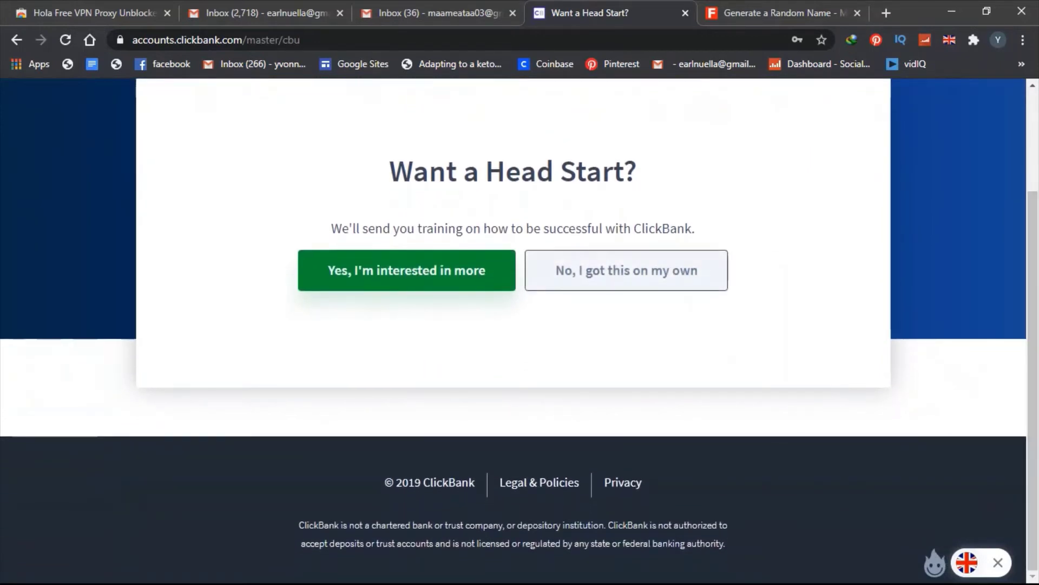
click(619, 270)
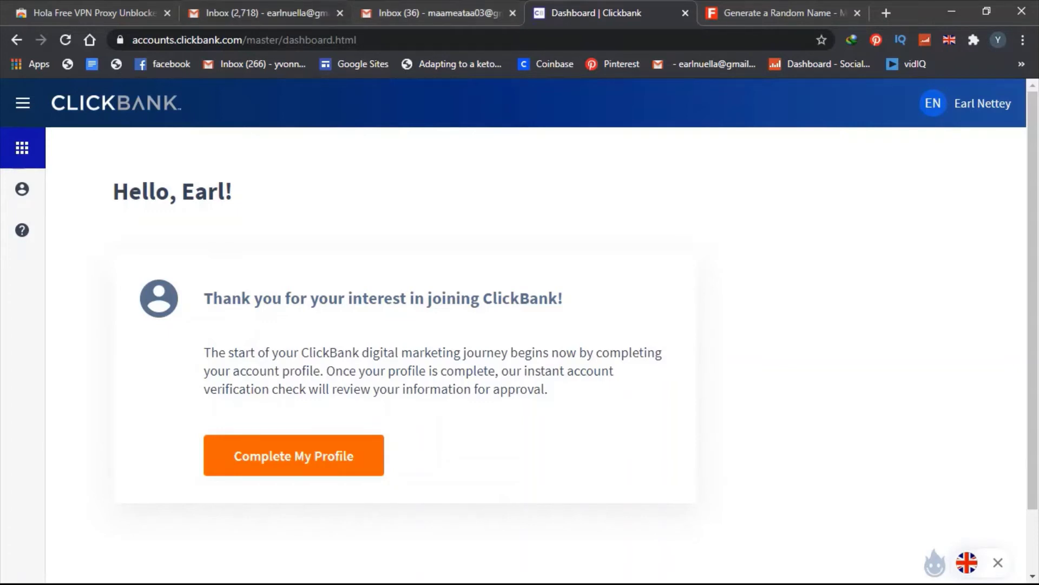
click(439, 13)
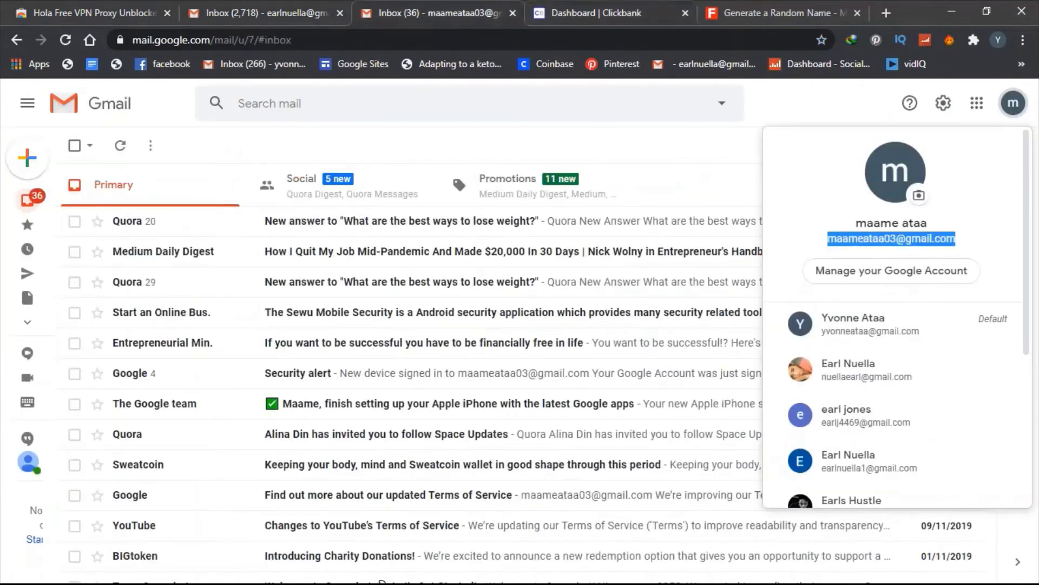
click(595, 12)
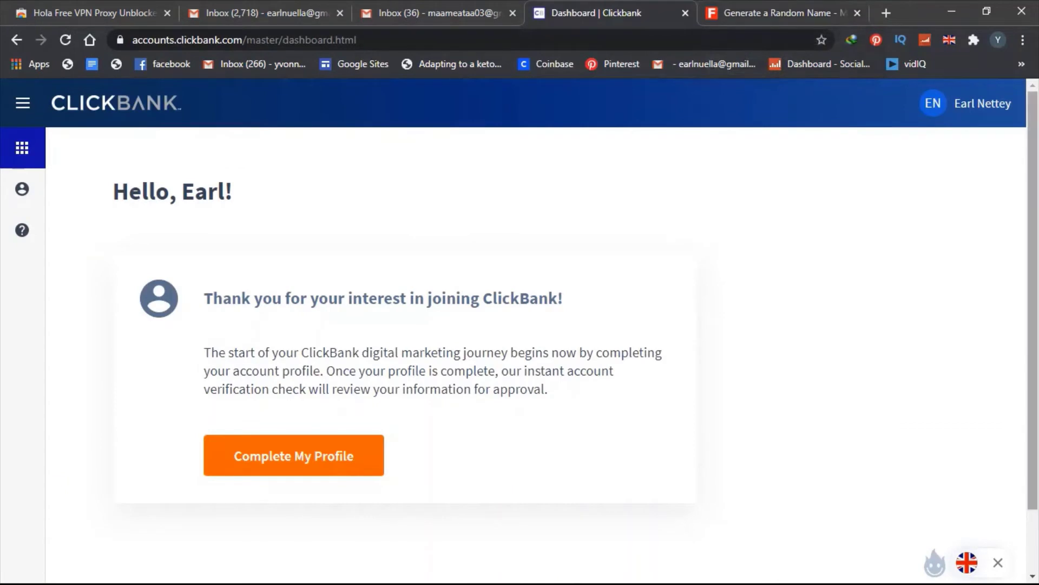
scroll(1034, 181, down, 1)
scroll(1035, 182, up, 1)
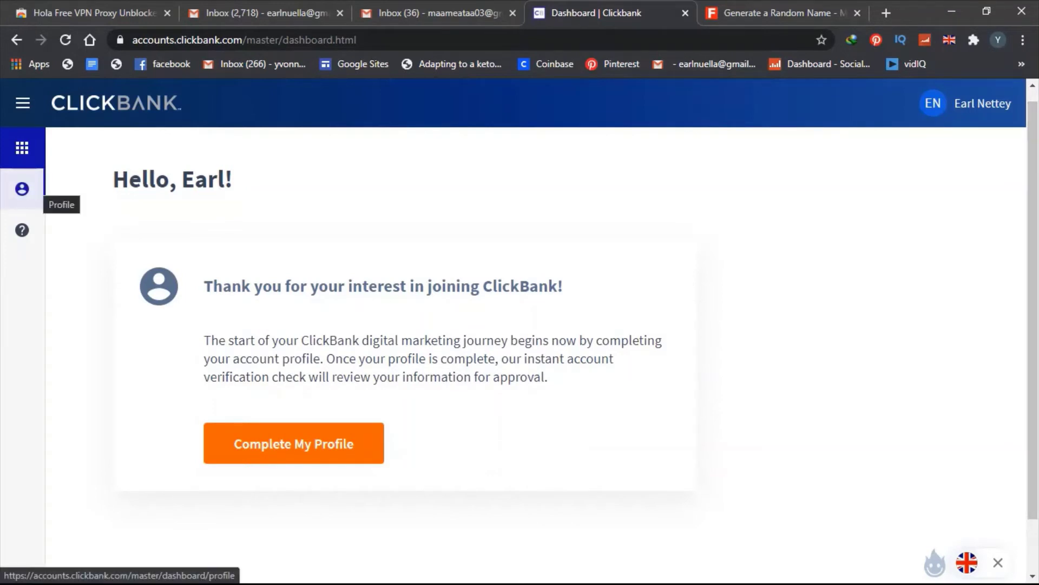
click(22, 189)
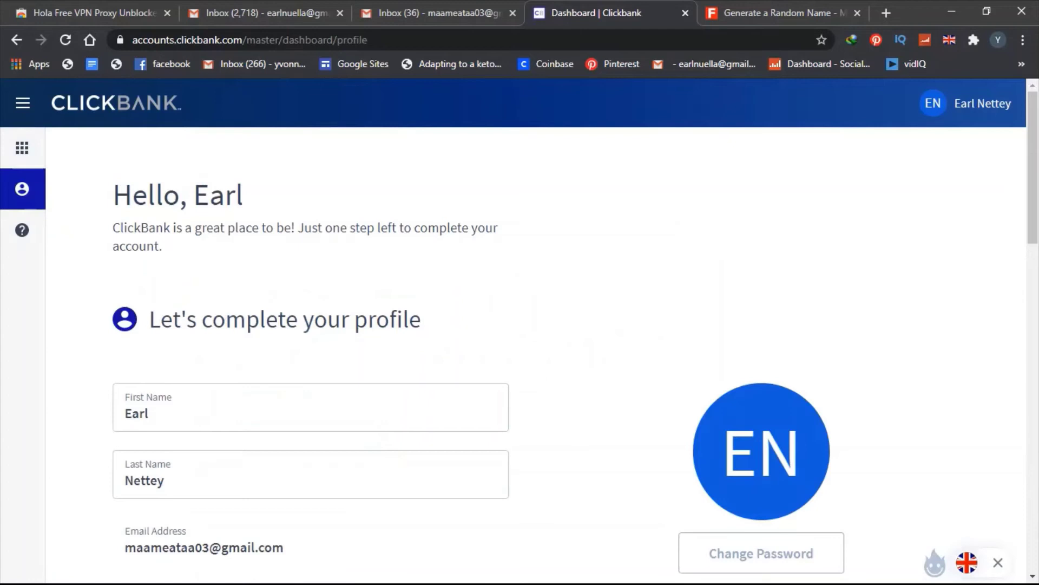
click(21, 147)
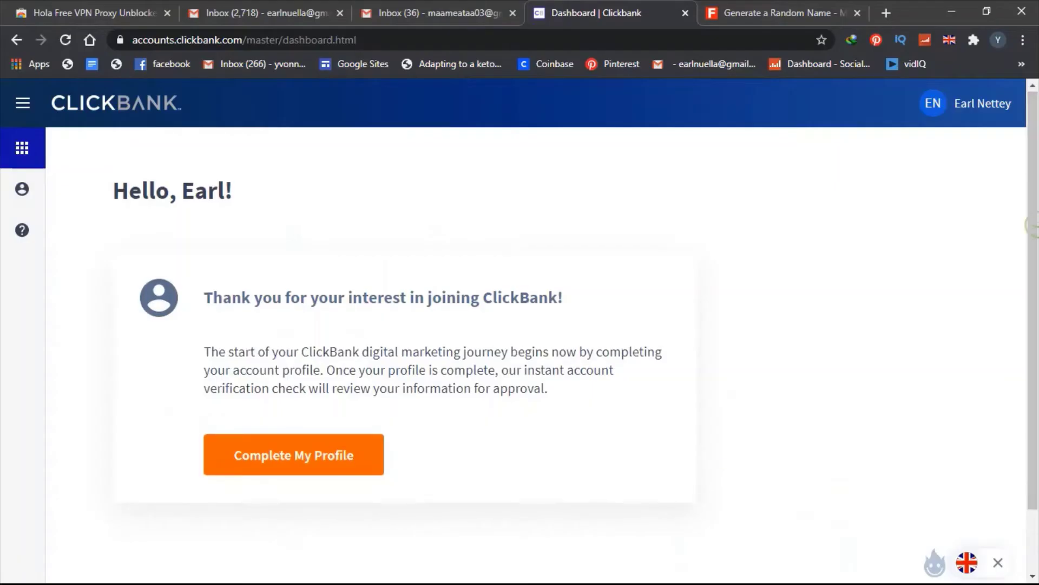
scroll(520, 325, down, 1)
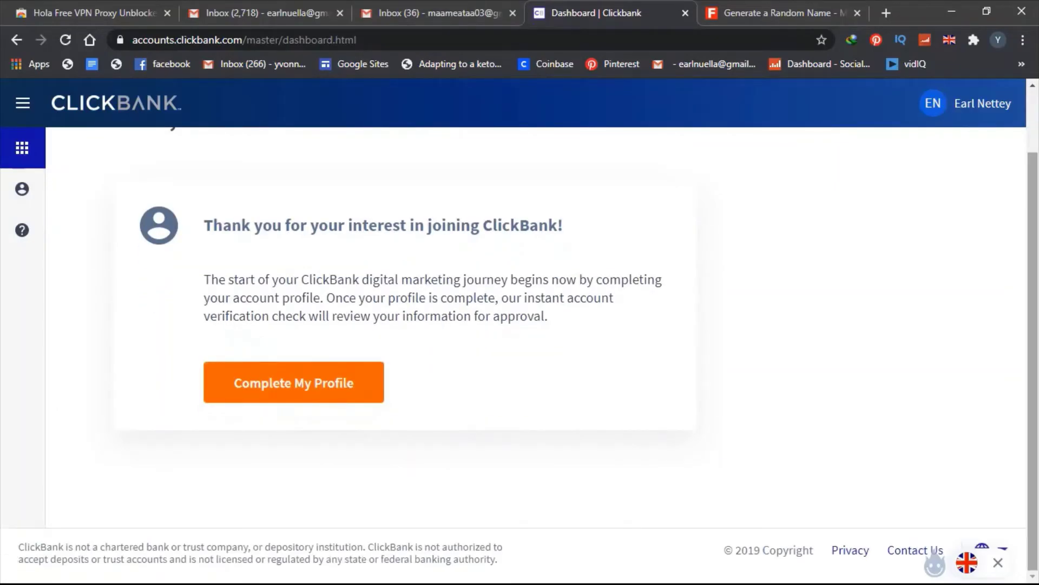
scroll(520, 325, up, 1)
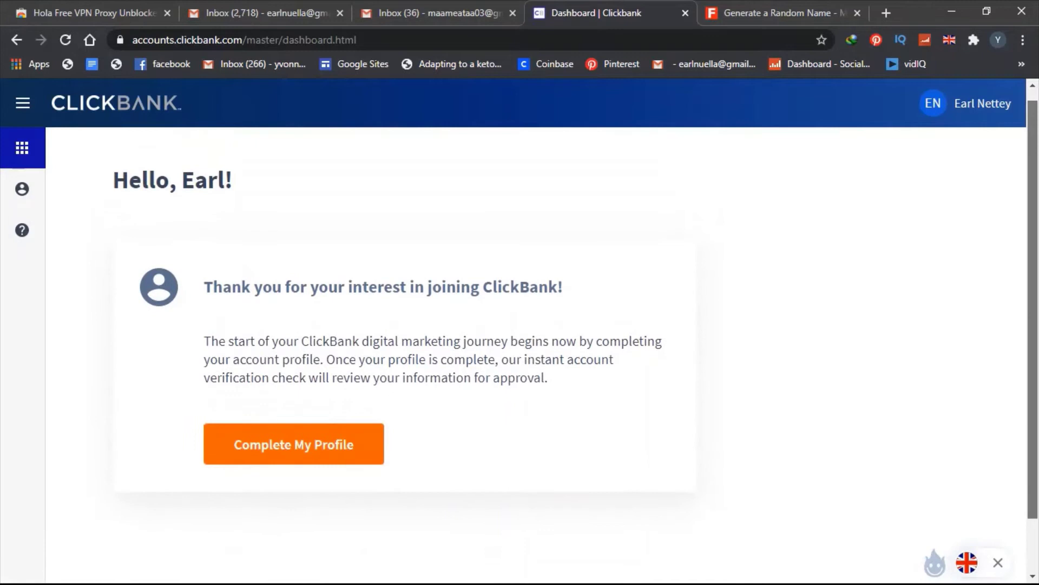
scroll(520, 325, up, 1)
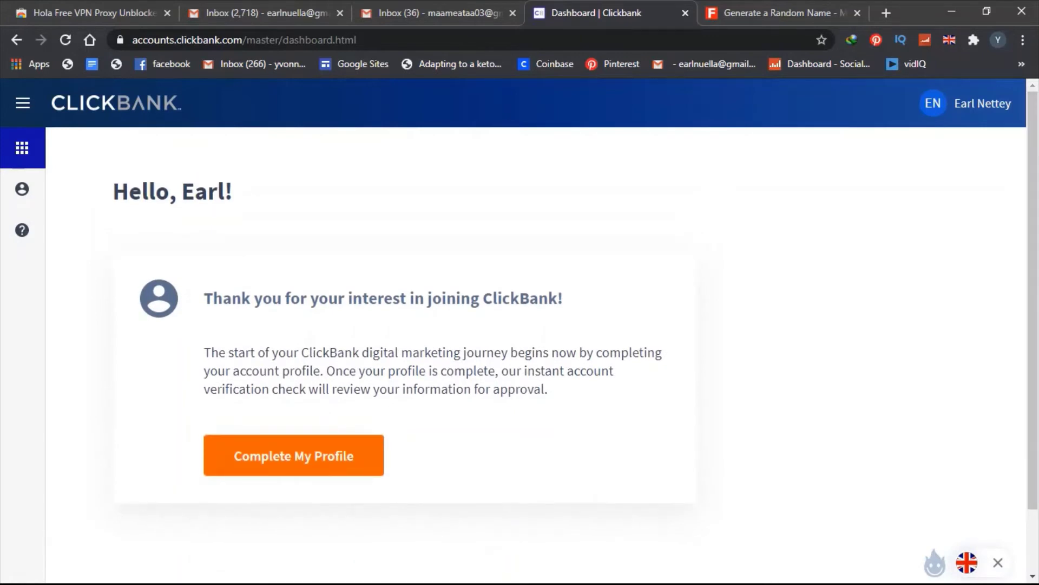
Open the ClickBank profile form, check the name generator tab, and select the Street Address field
click(303, 449)
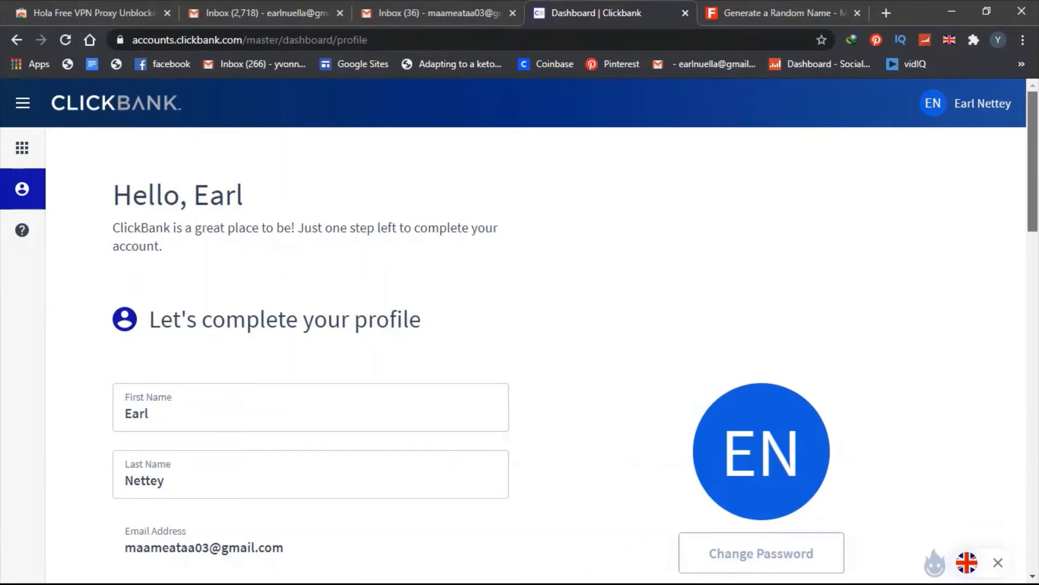
scroll(520, 352, down, 4)
scroll(575, 355, down, 1)
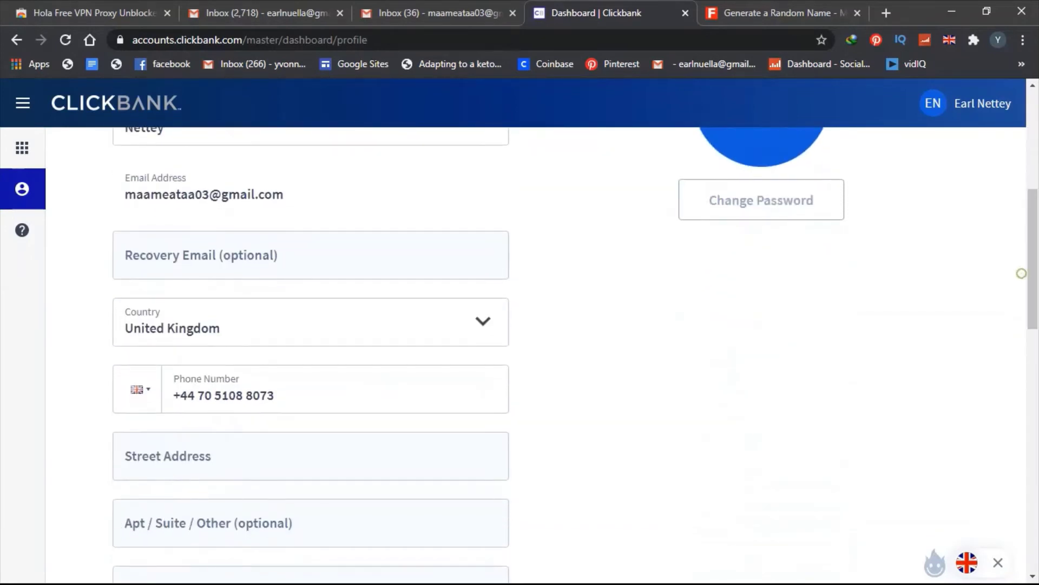
scroll(520, 352, down, 2)
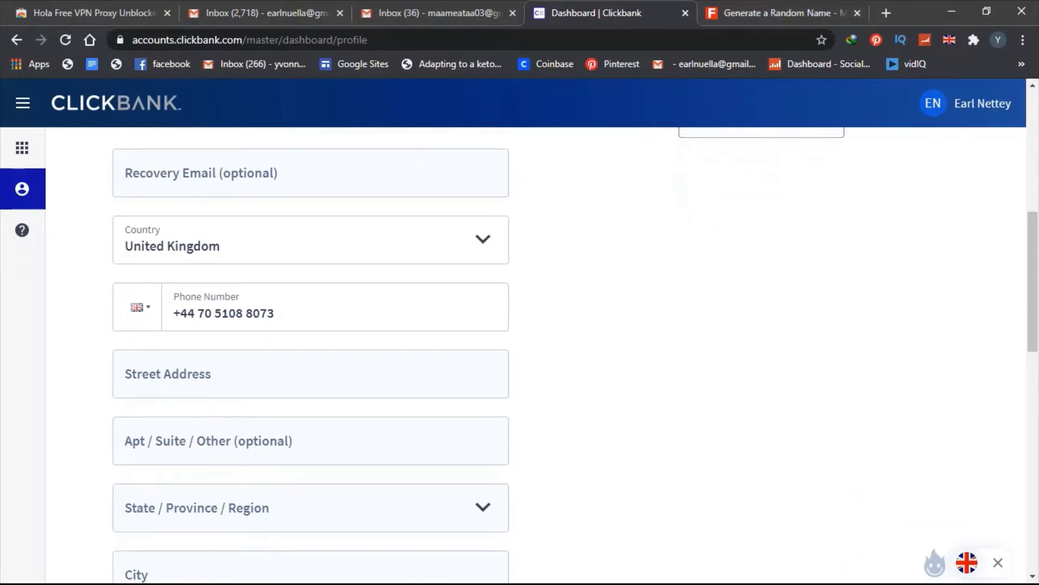
key(ctrl+Tab)
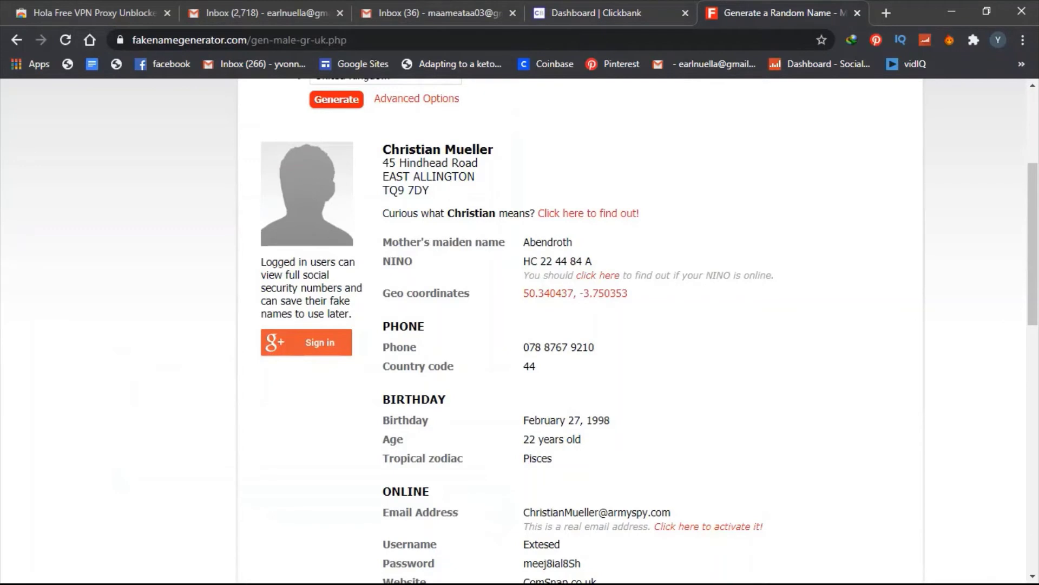
key(ctrl+shift+Tab)
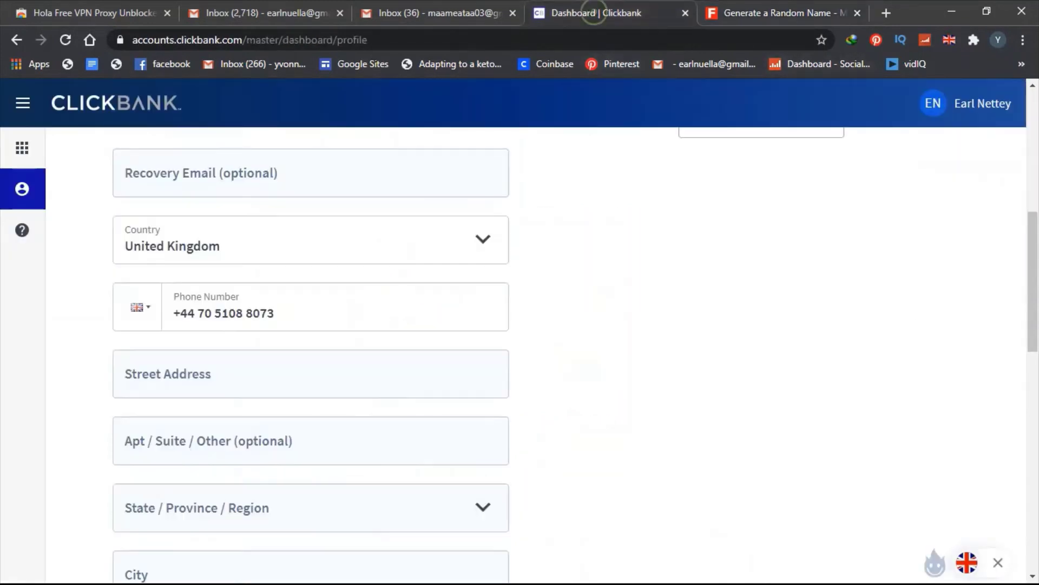
click(336, 374)
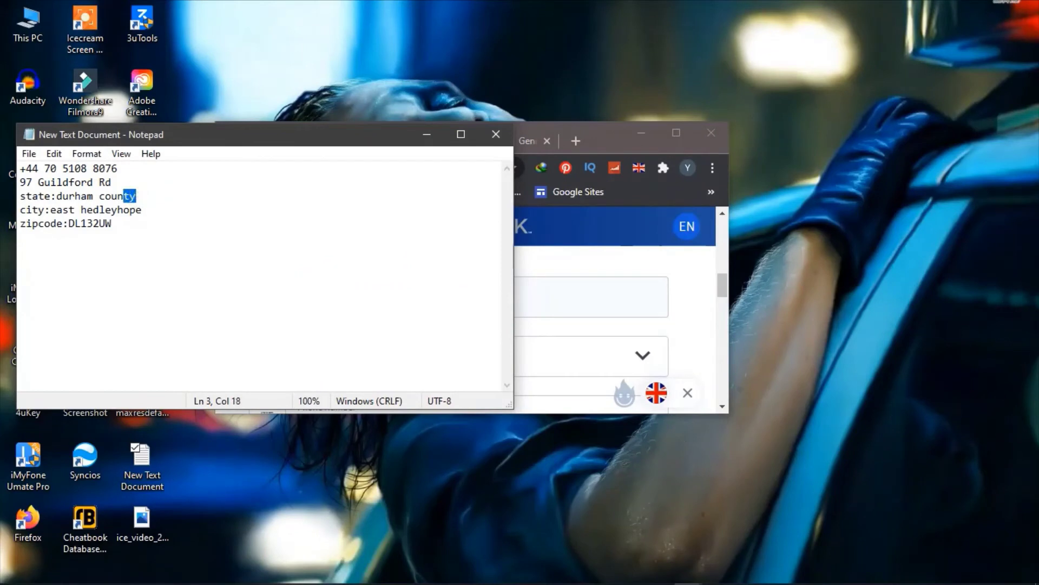
Copy 'durham county' from the Notepad address notes and bring the ClickBank form back
click(128, 183)
drag(136, 196, 57, 196)
right_click(56, 196)
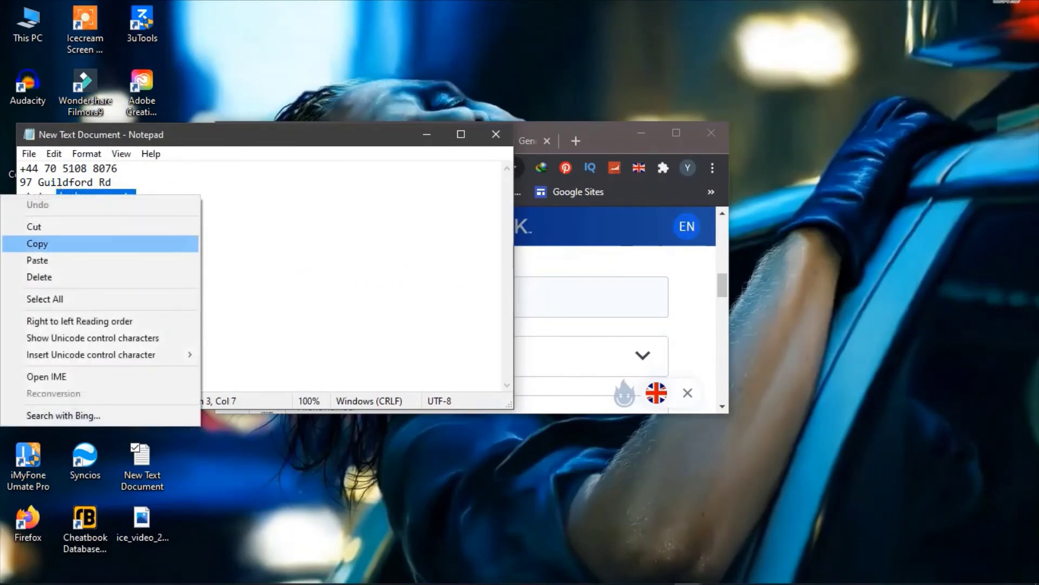
click(53, 245)
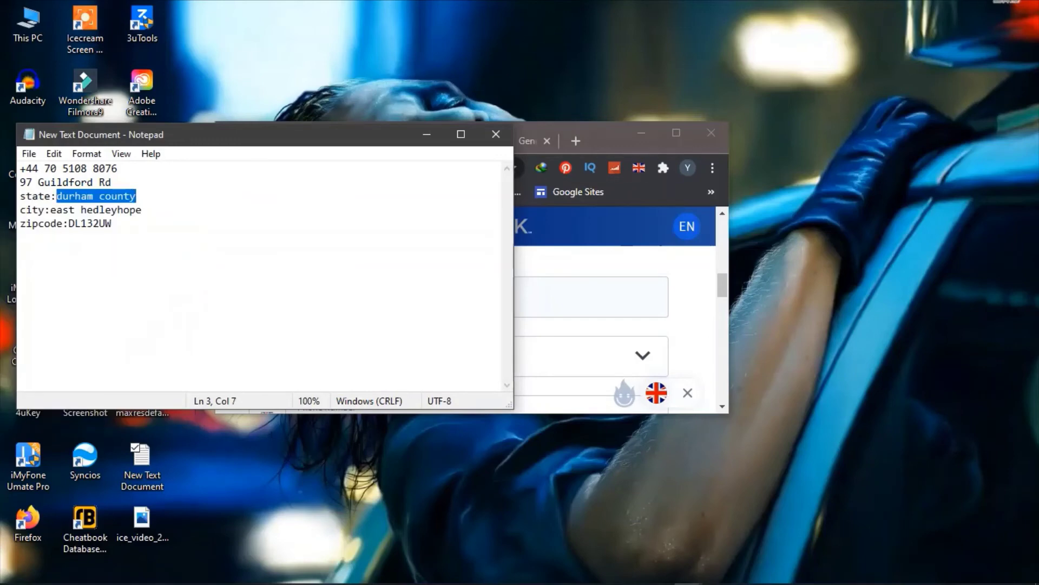
click(677, 133)
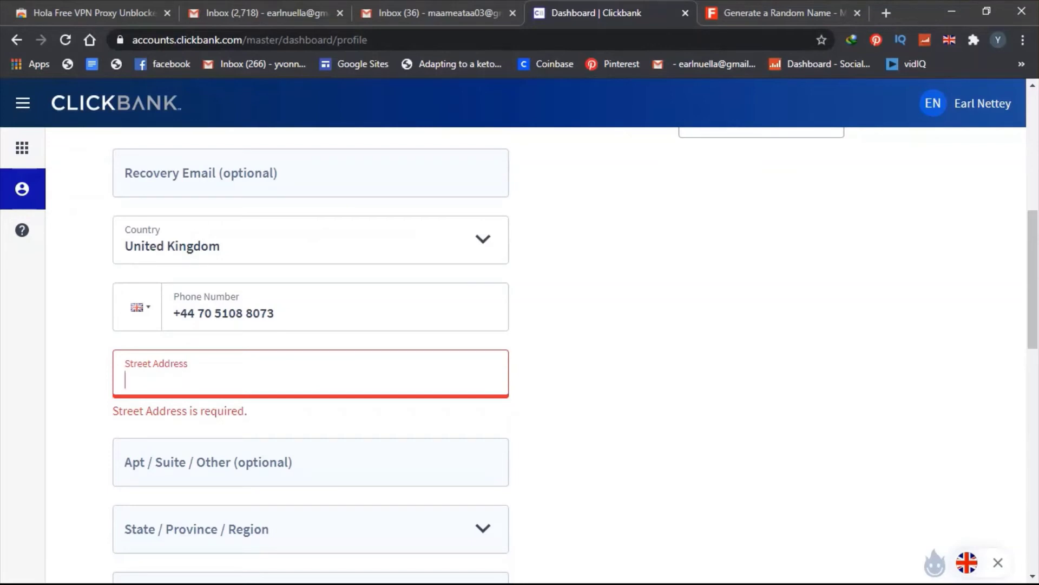
Choose DURHAM COUNTY from the State/Province/Region dropdown list of UK regions
click(310, 529)
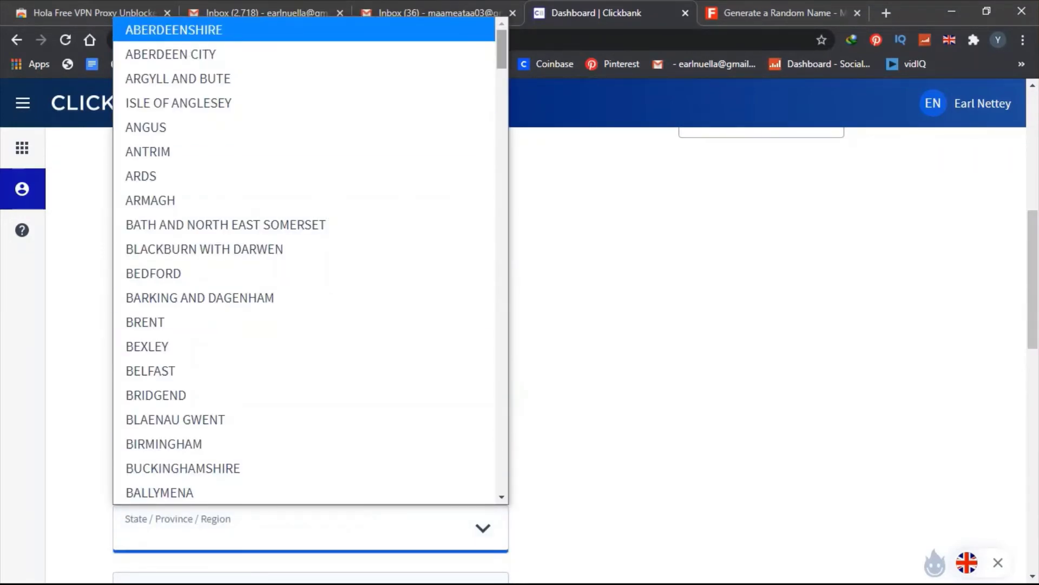
scroll(311, 260, down, 3)
scroll(311, 260, down, 3)
scroll(310, 260, down, 7)
scroll(310, 260, down, 4)
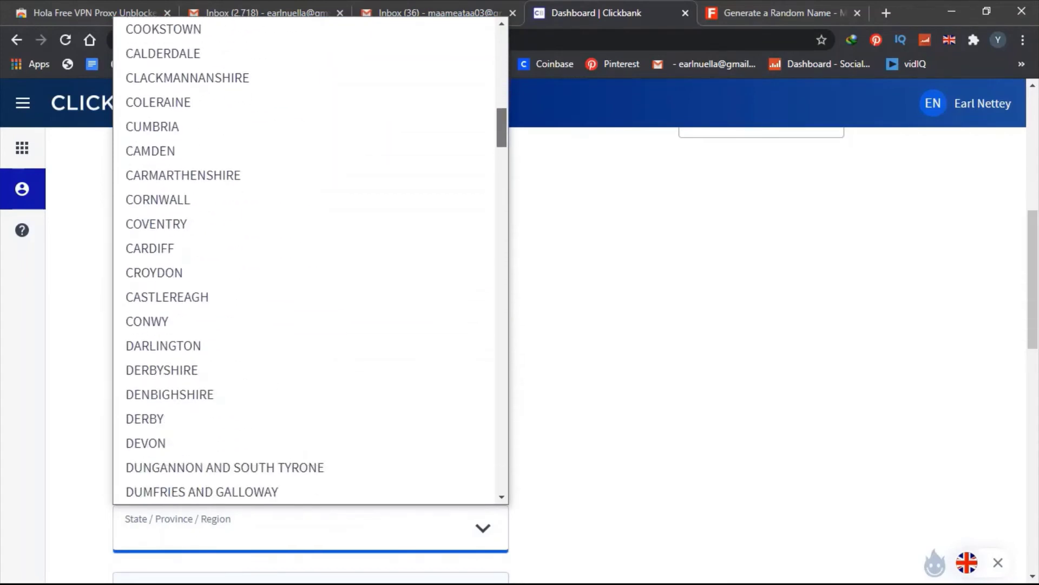
scroll(310, 260, down, 7)
scroll(311, 260, down, 1)
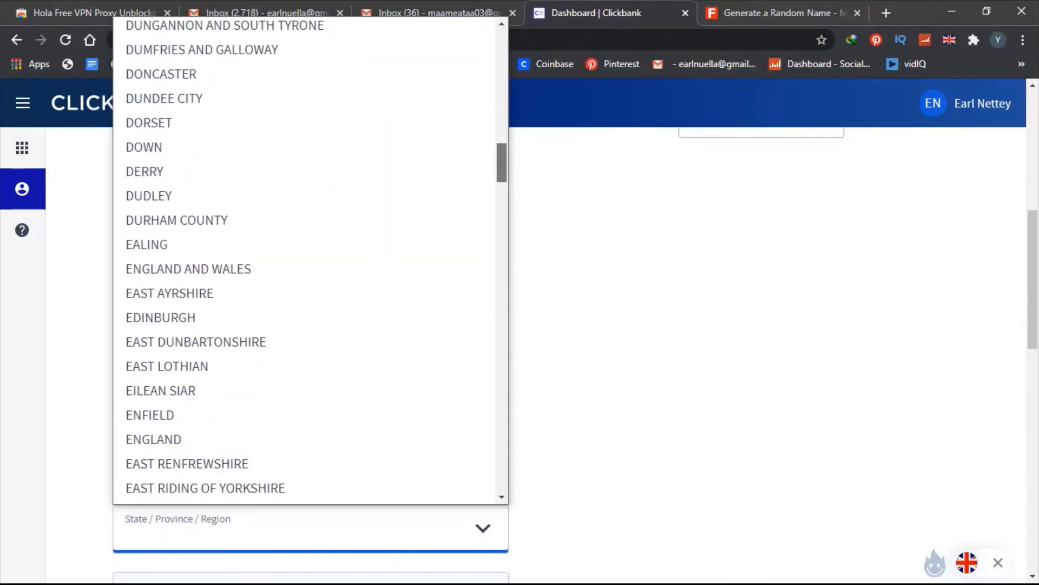
scroll(311, 260, up, 1)
scroll(310, 260, up, 1)
scroll(310, 260, up, 1)
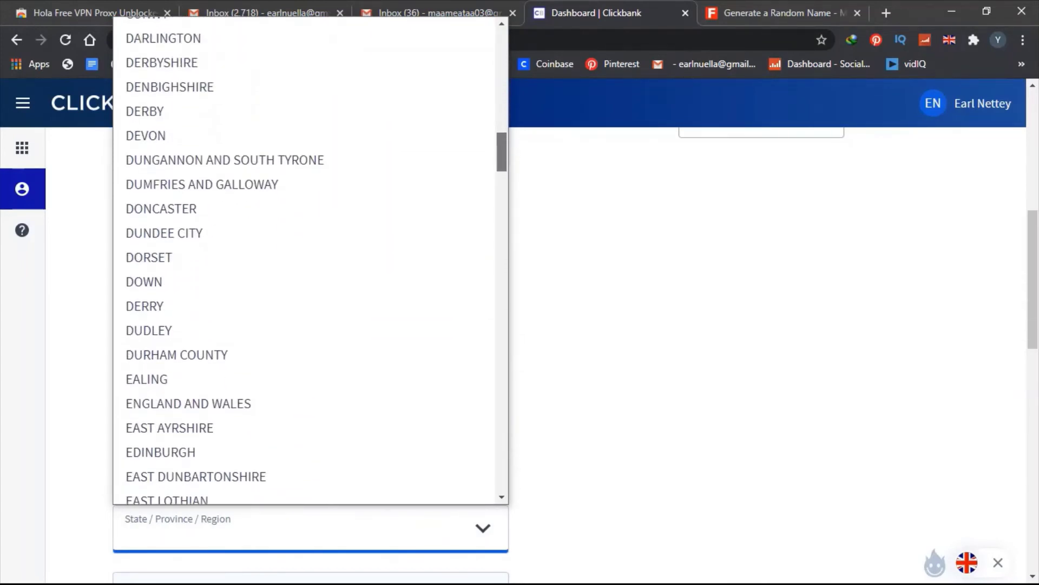
scroll(310, 260, up, 1)
scroll(310, 260, up, 1)
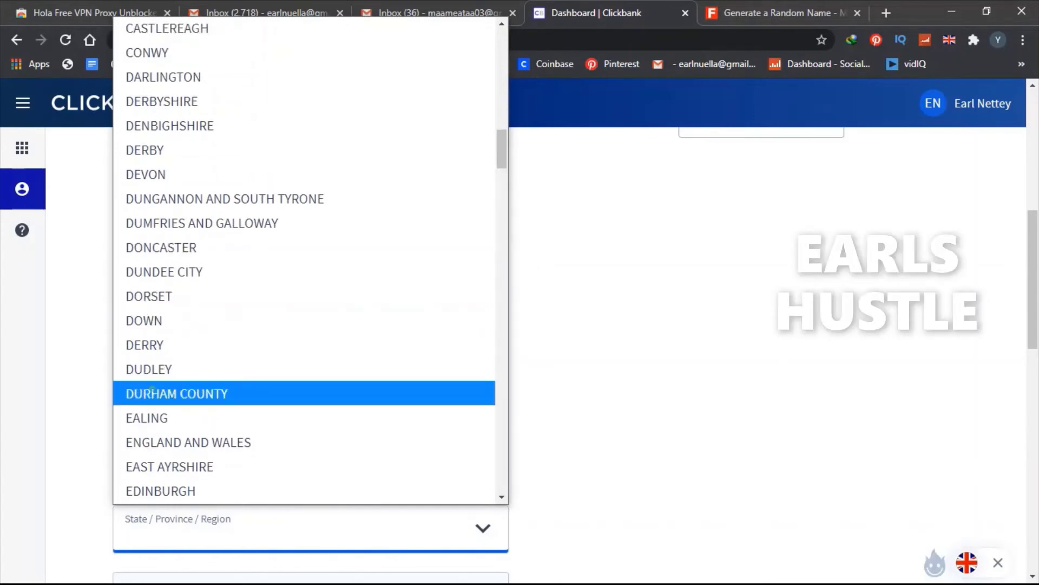
click(151, 389)
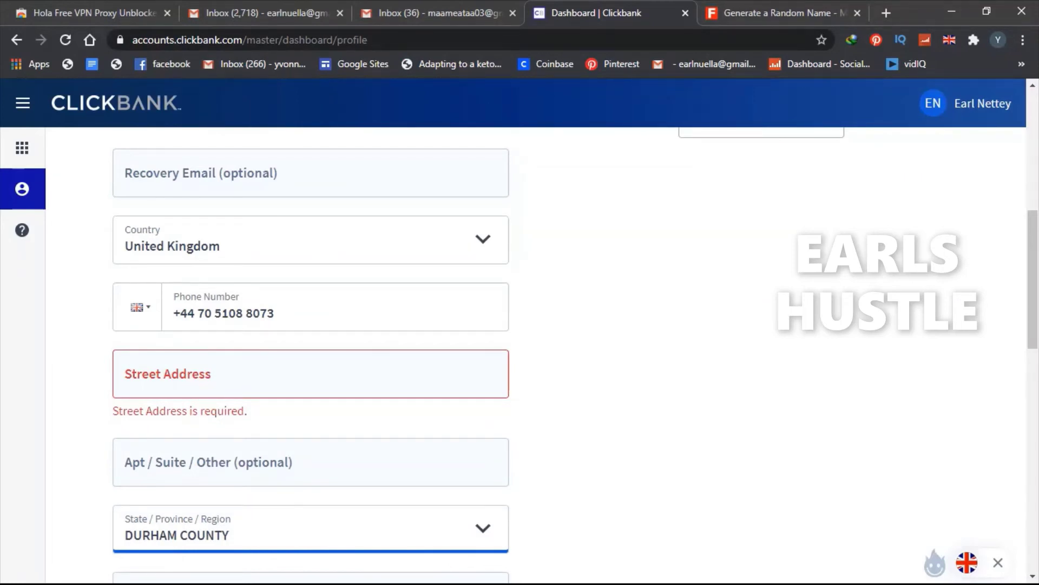
click(225, 384)
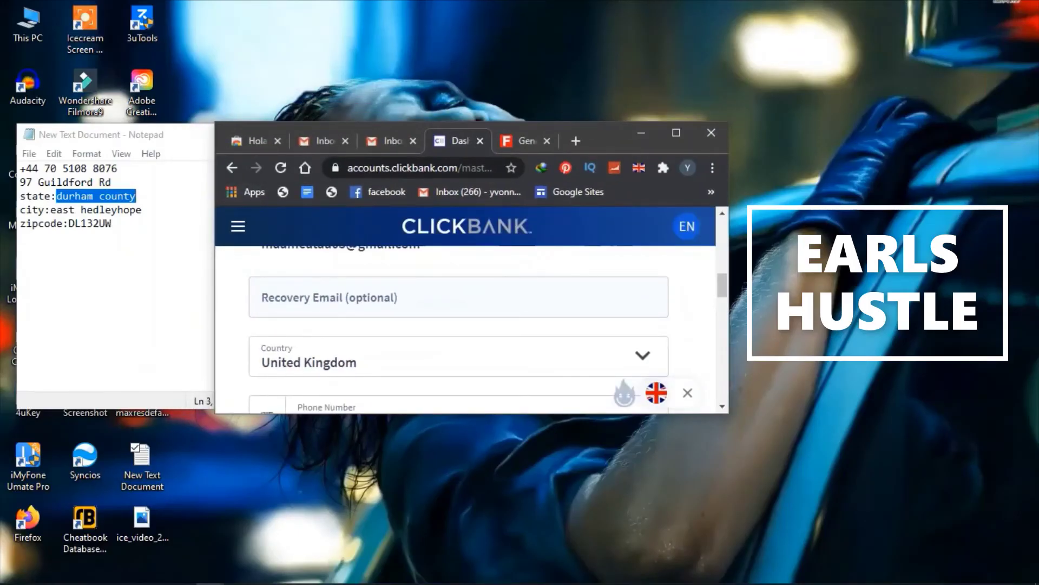
drag(20, 182, 111, 183)
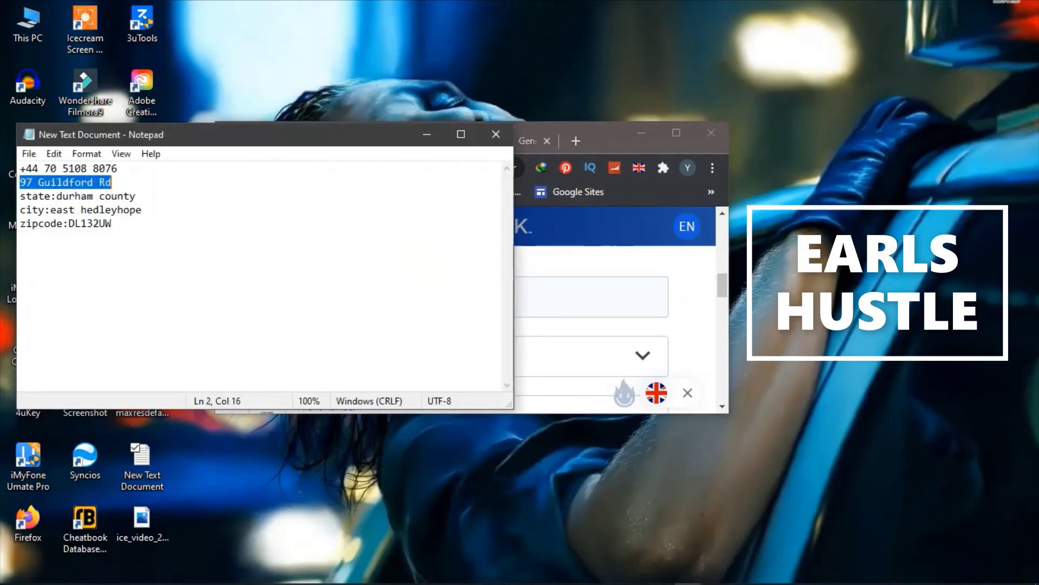
right_click(112, 183)
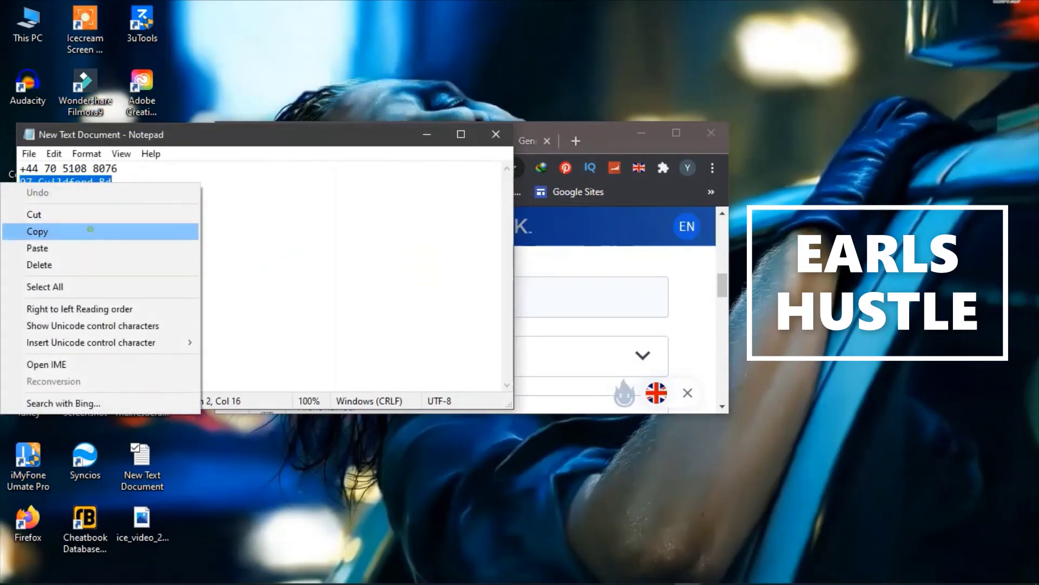
click(88, 228)
click(677, 133)
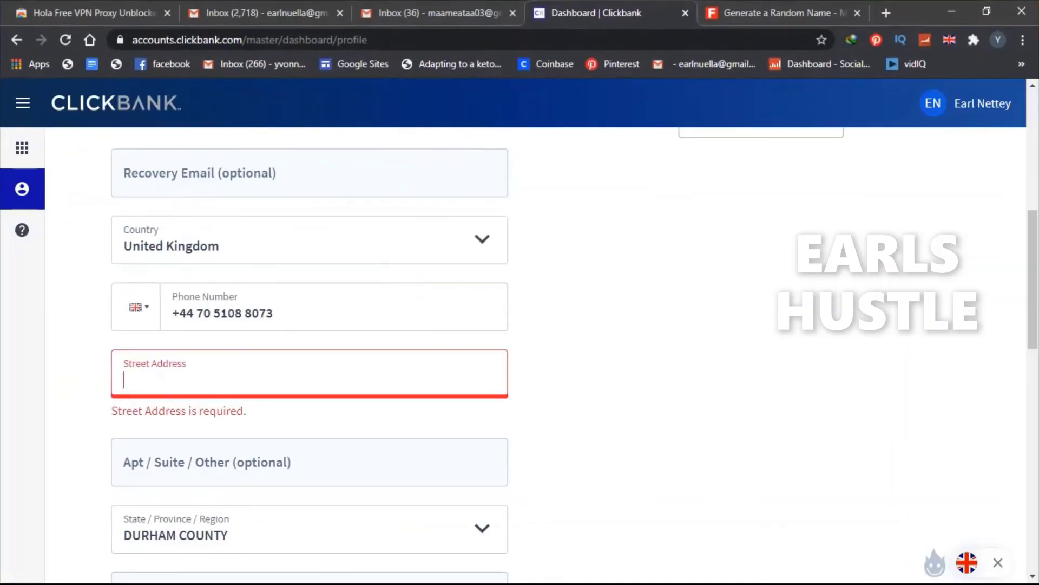
right_click(202, 387)
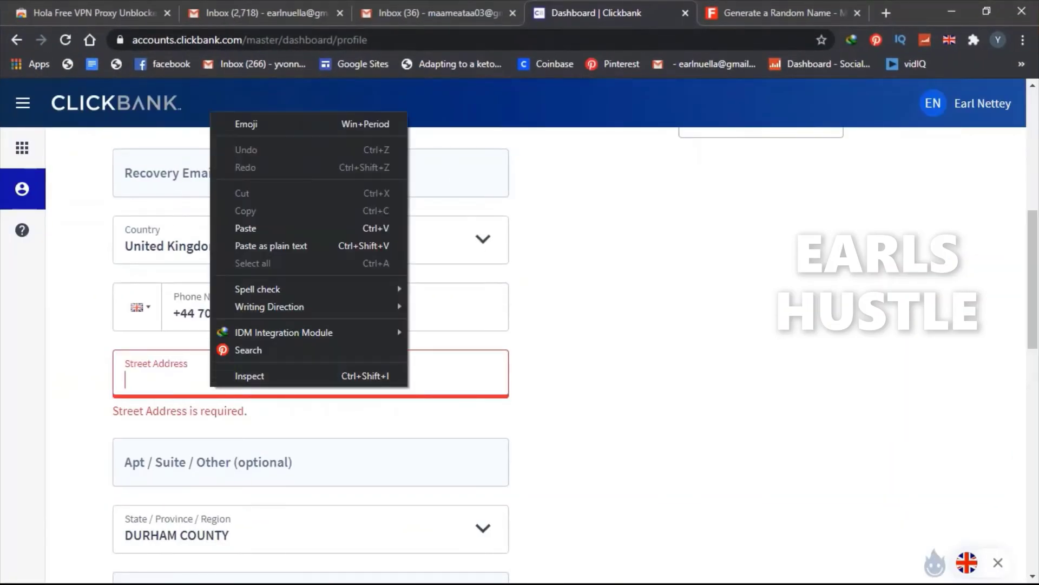
click(251, 235)
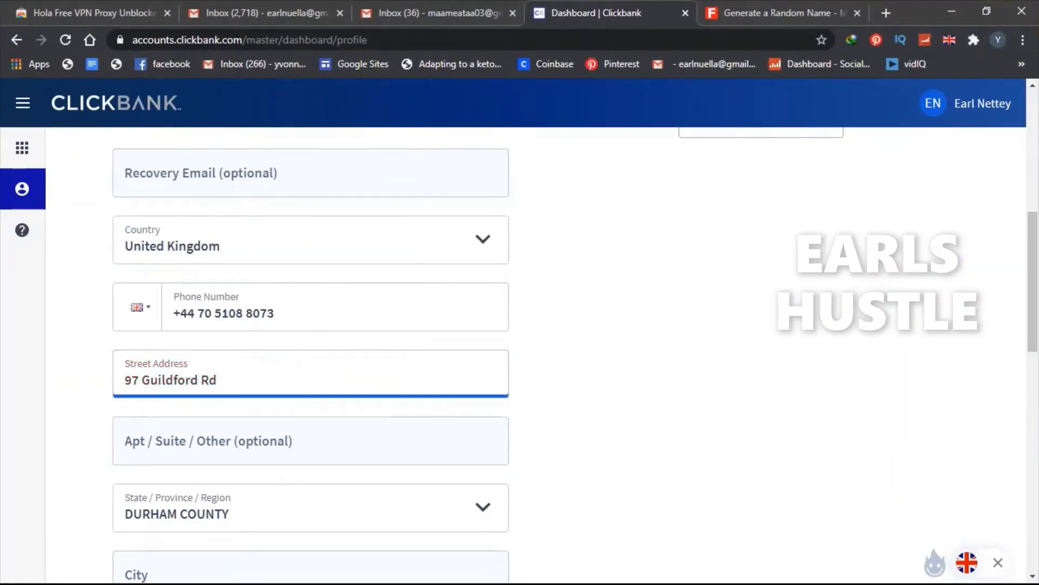
Copy 'east hedleyhope' from Notepad and paste it into the ClickBank City field
scroll(311, 352, down, 3)
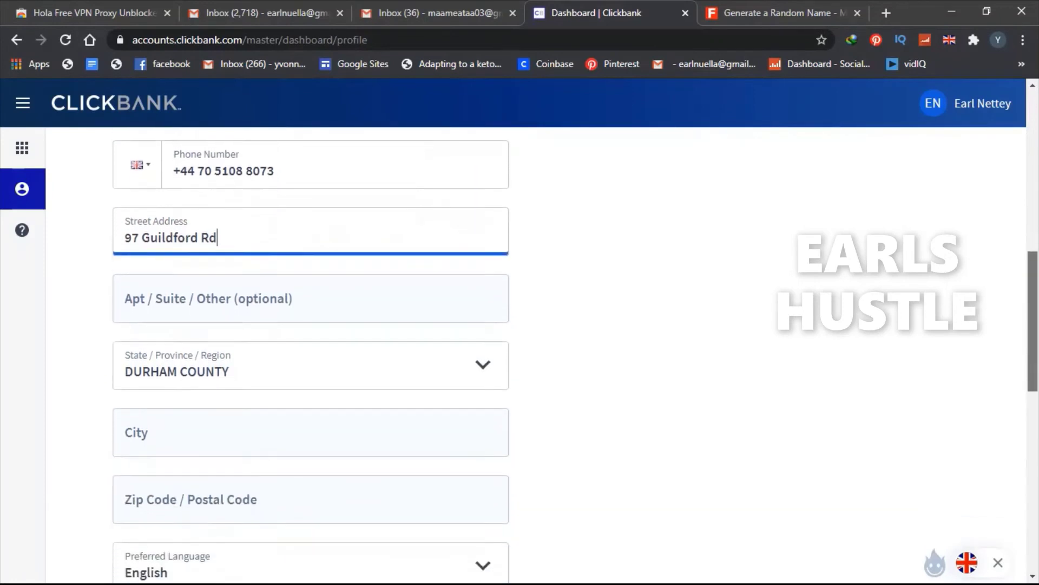
scroll(310, 352, down, 2)
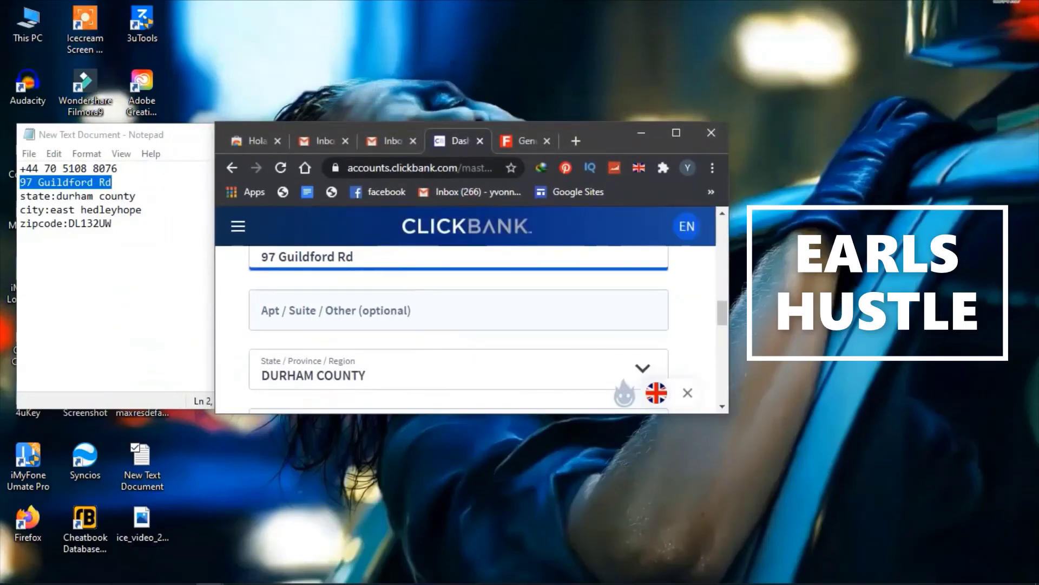
drag(142, 210, 50, 210)
right_click(50, 212)
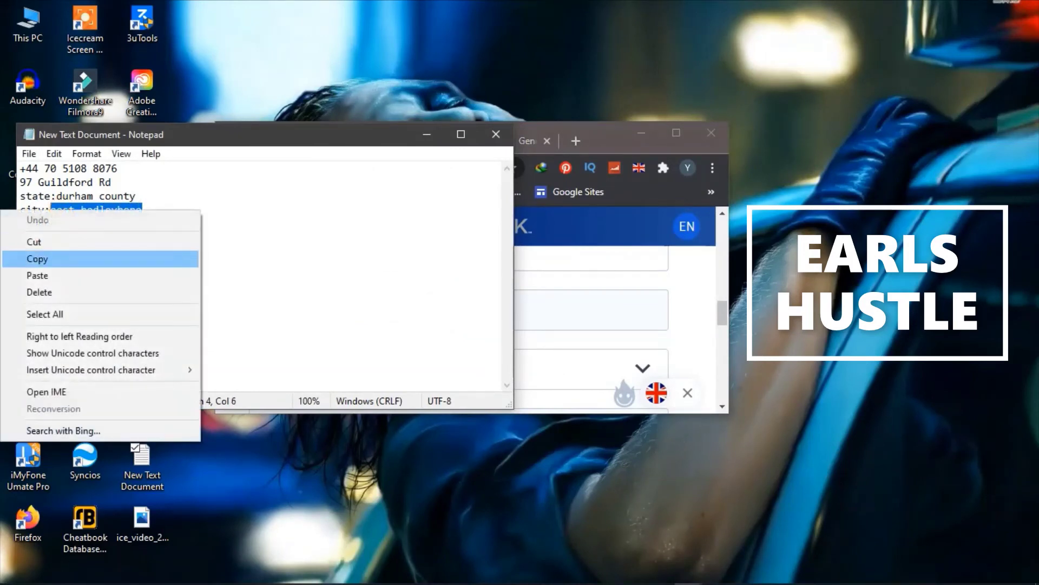
click(37, 259)
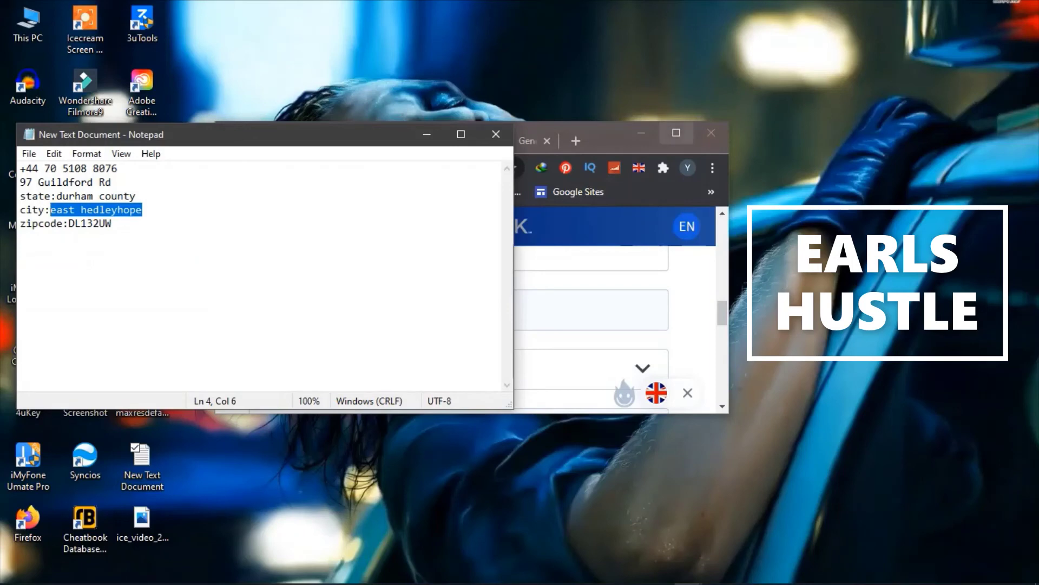
click(676, 133)
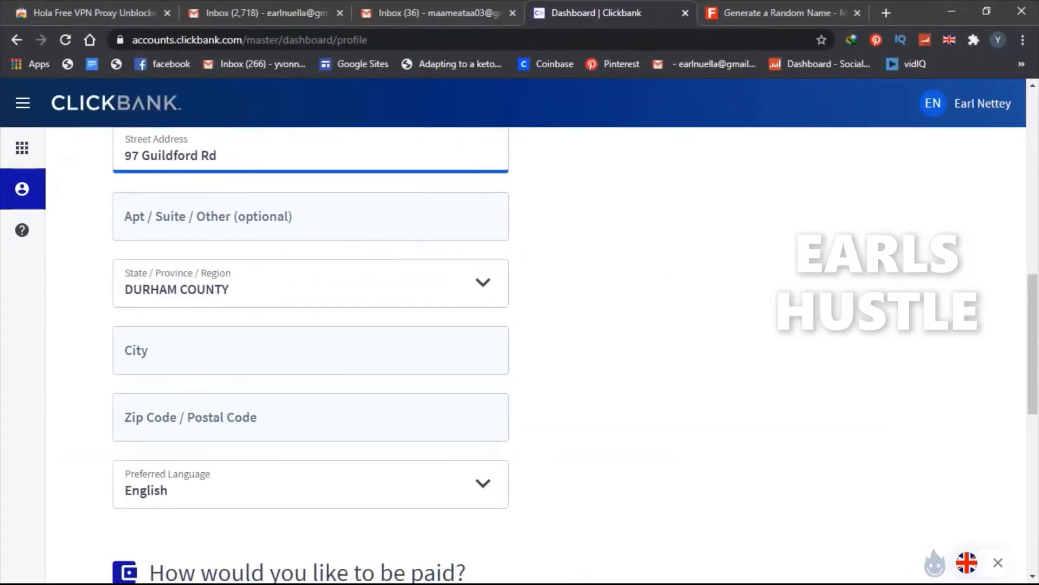
click(195, 357)
right_click(196, 347)
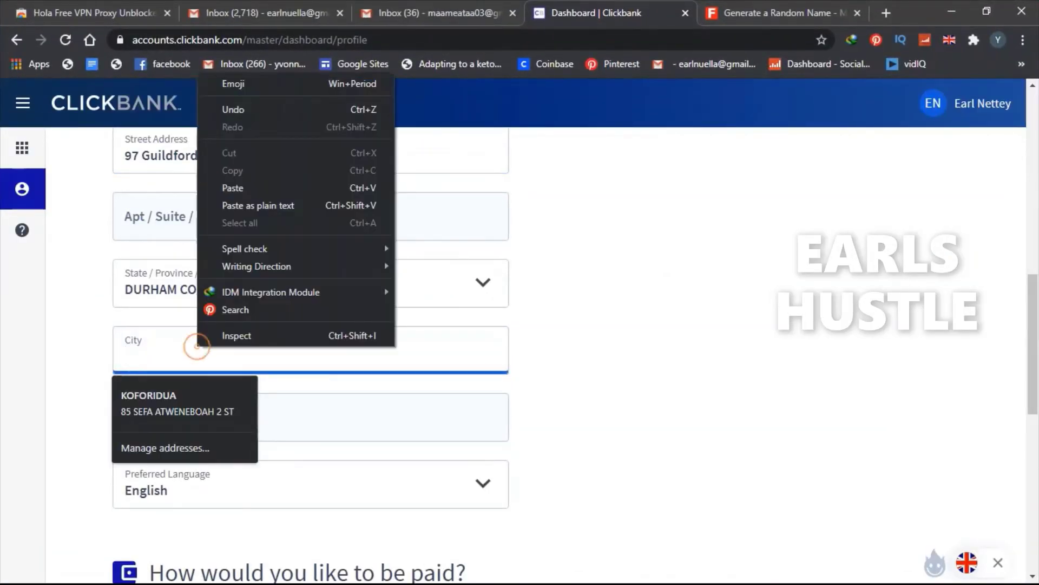
click(258, 188)
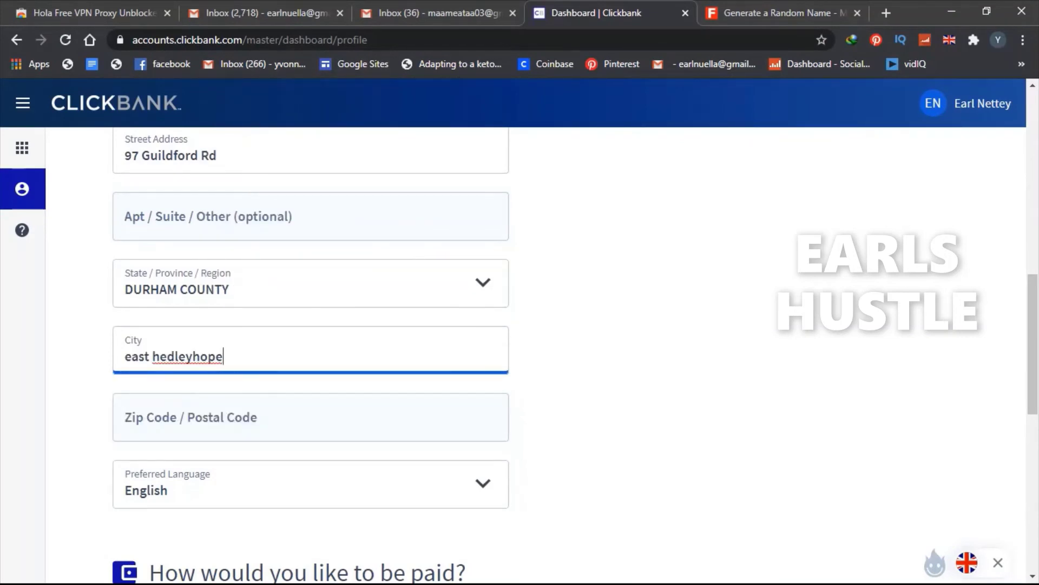
Capitalize the city so it reads 'East Hedleyhope'
click(132, 356)
key(BackSpace)
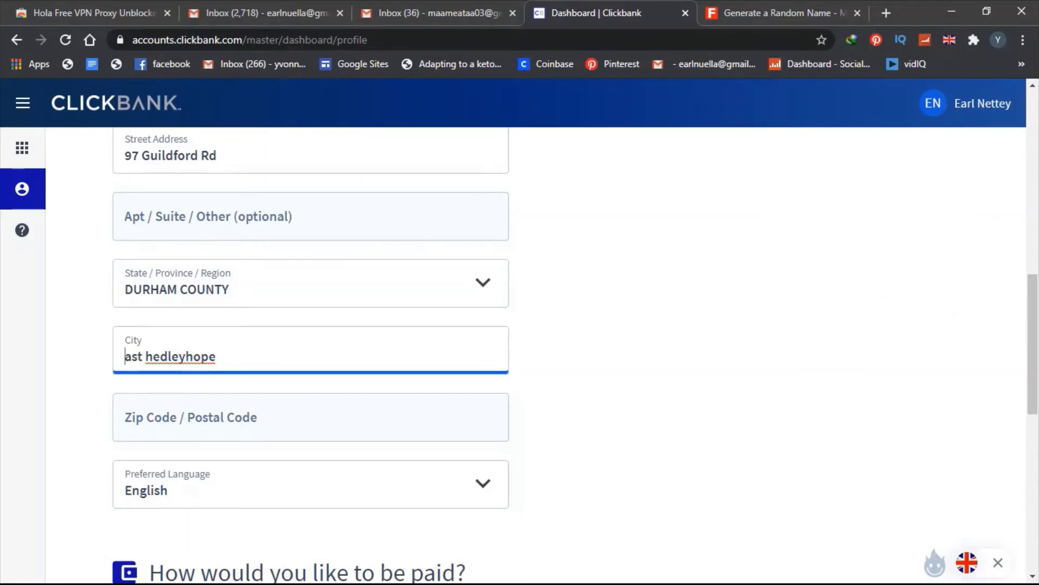
text(E)
key(Right)
key(Right)
key(Right)
key(Right)
key(Right)
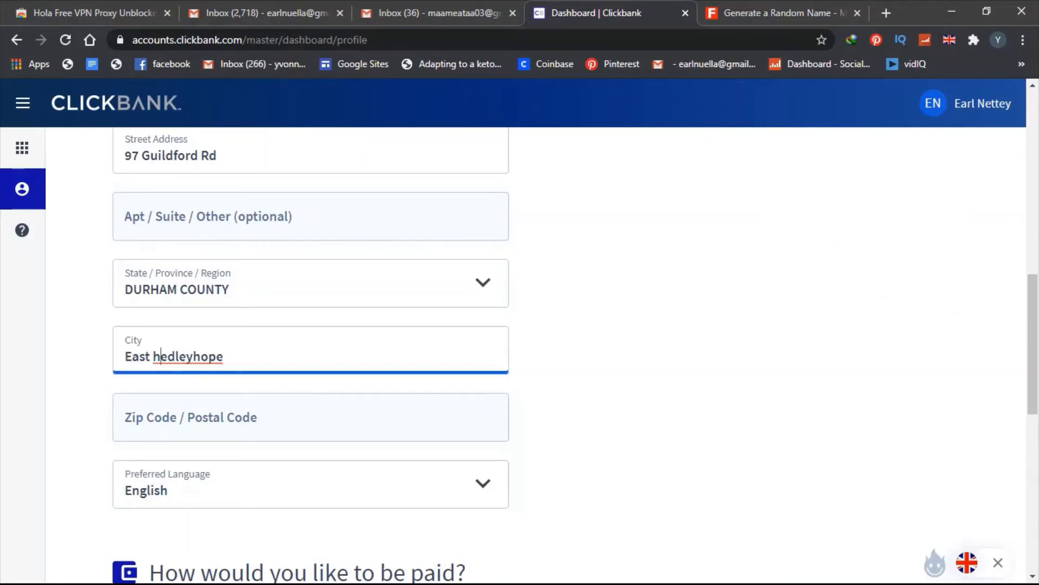
key(BackSpace)
text(E)
key(BackSpace)
text(H)
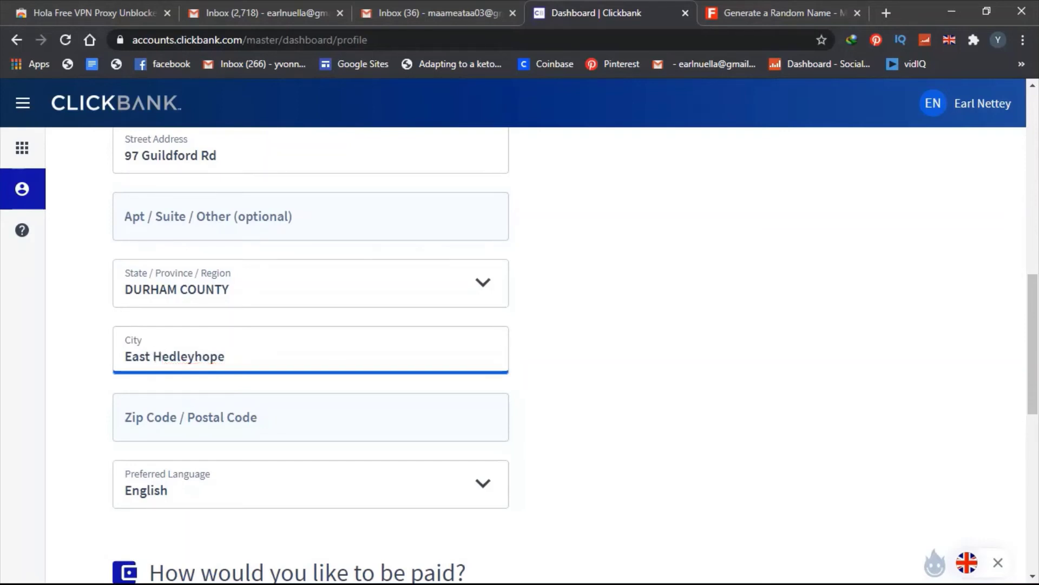
click(343, 360)
right_click(214, 357)
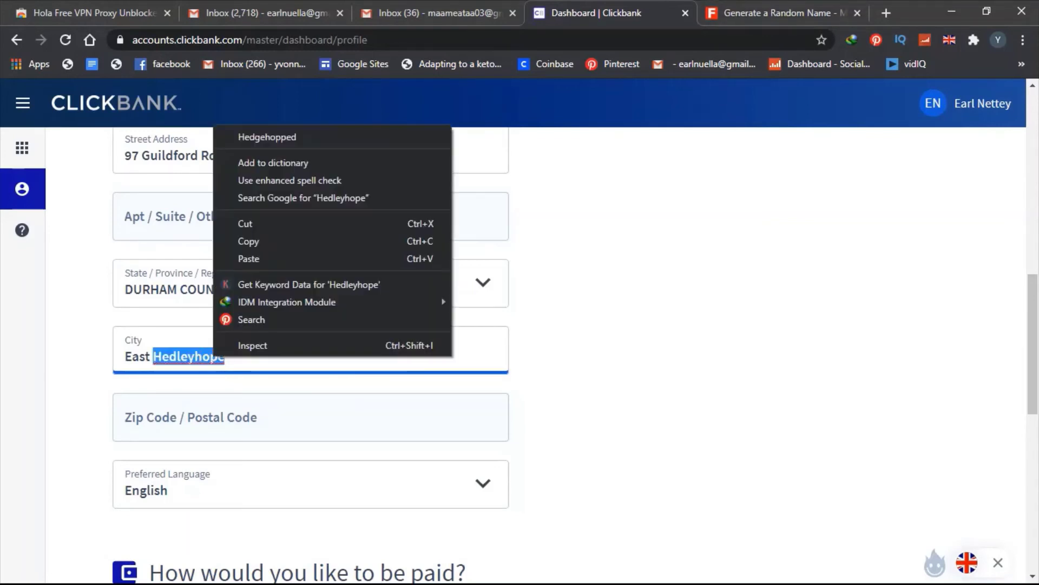
click(534, 302)
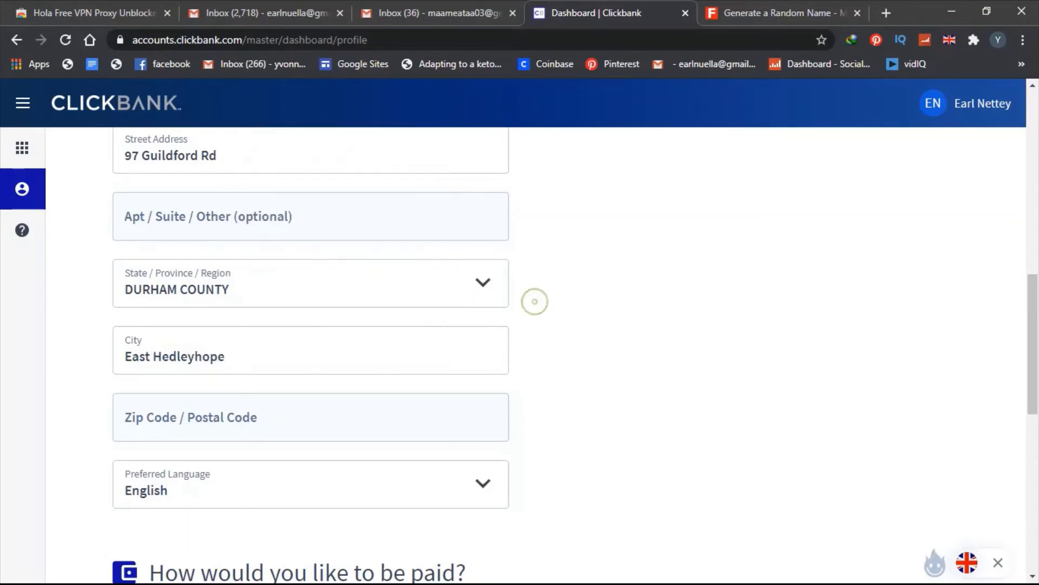
click(364, 414)
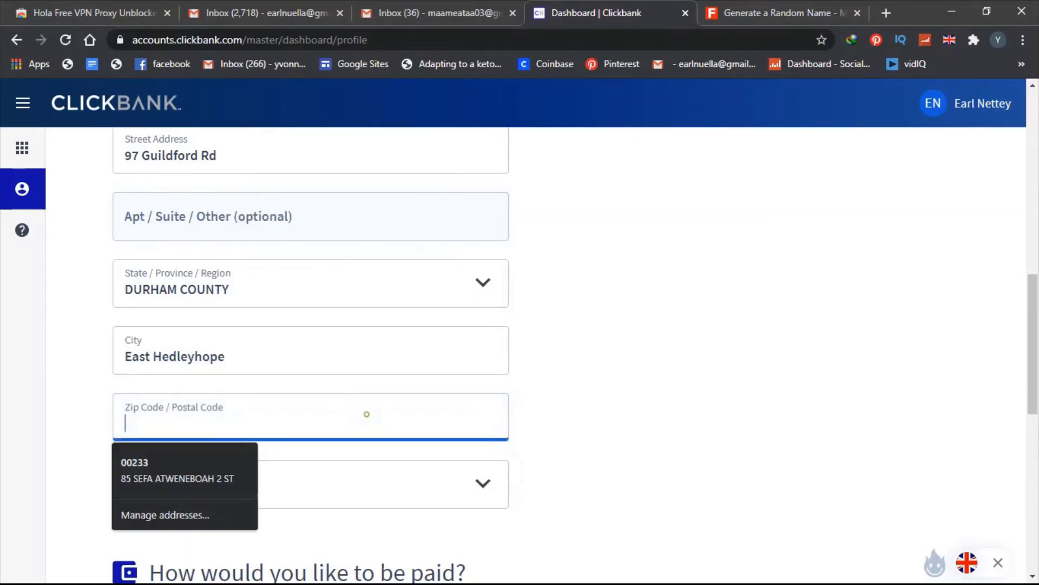
click(952, 11)
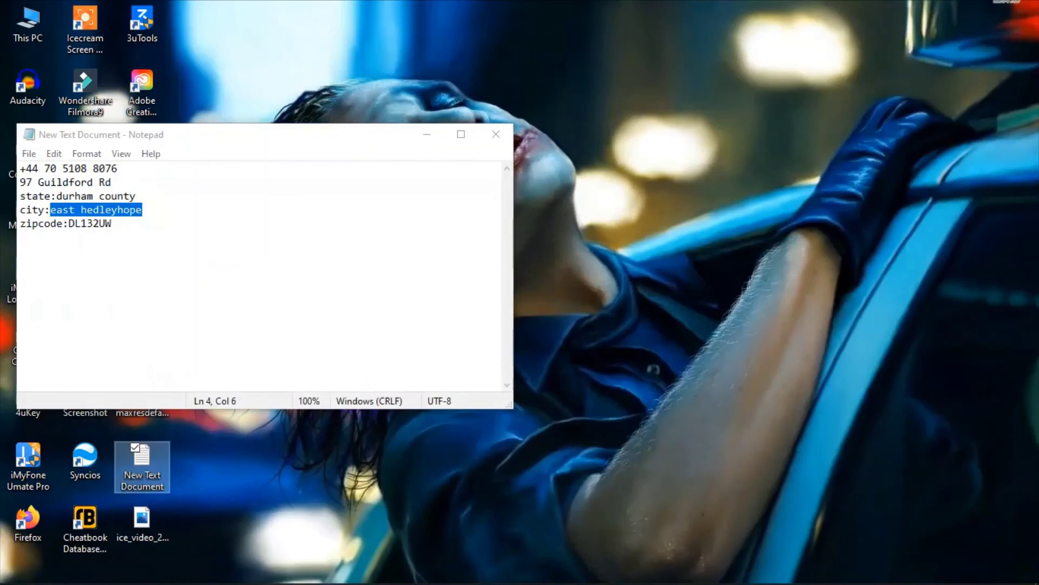
drag(113, 223, 68, 223)
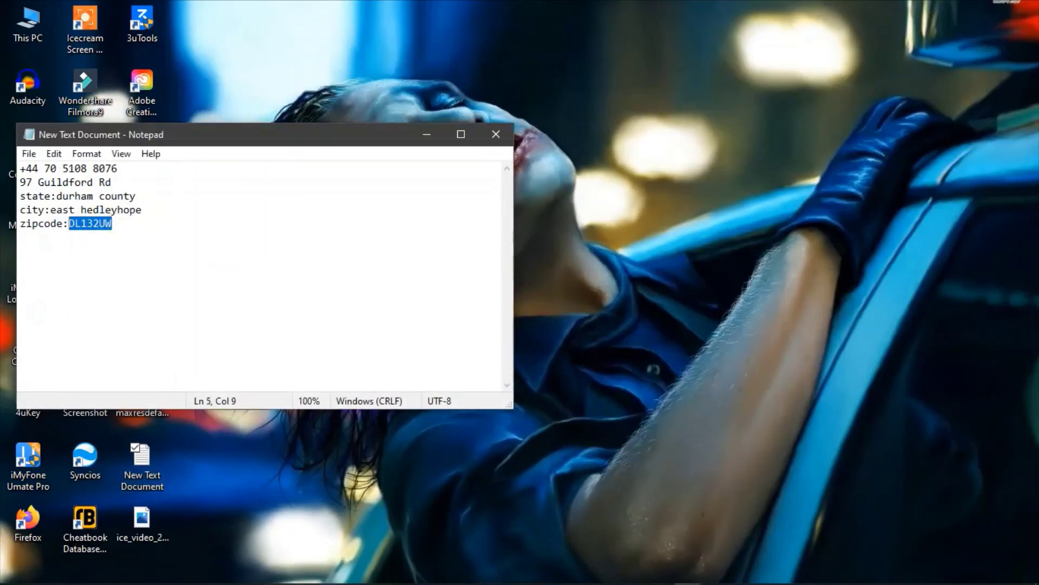
key(shift+F10)
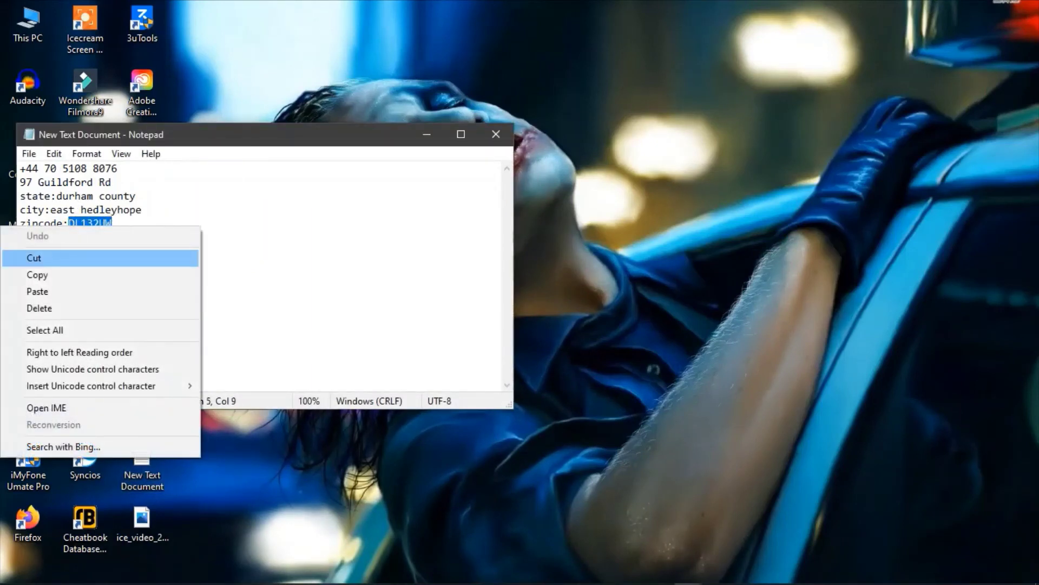
click(76, 274)
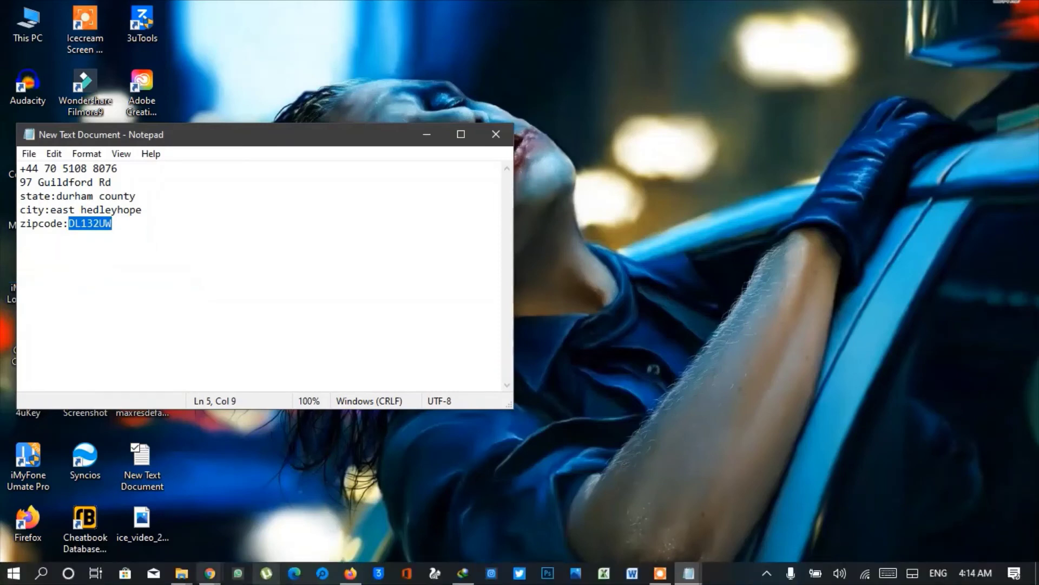
click(657, 512)
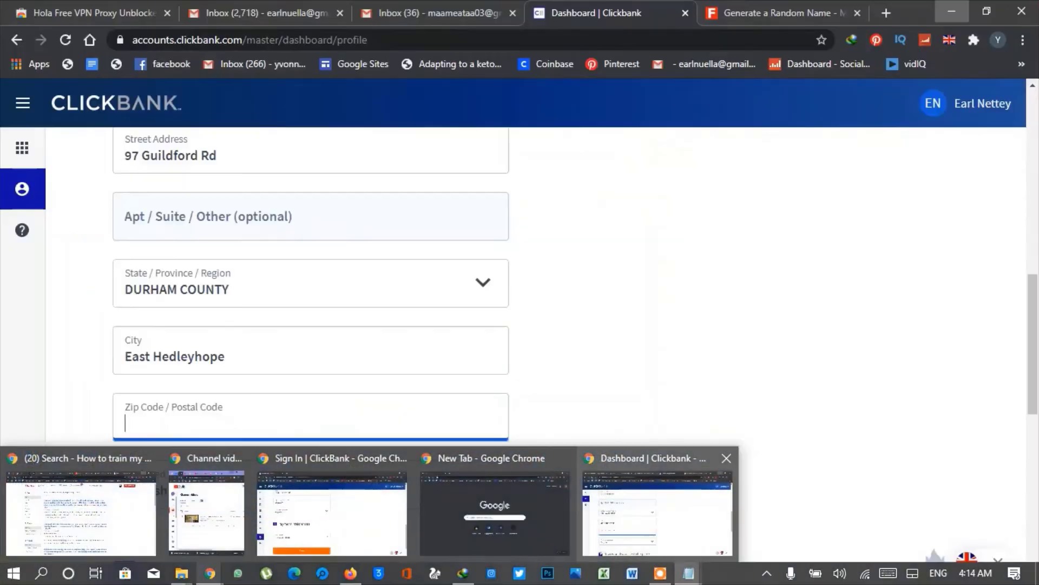
click(608, 529)
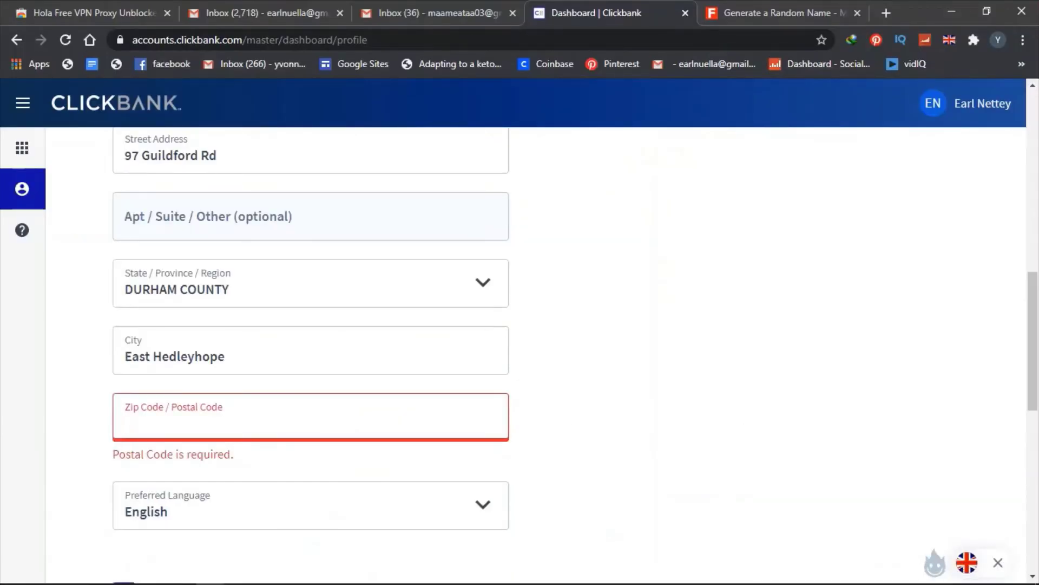
right_click(287, 421)
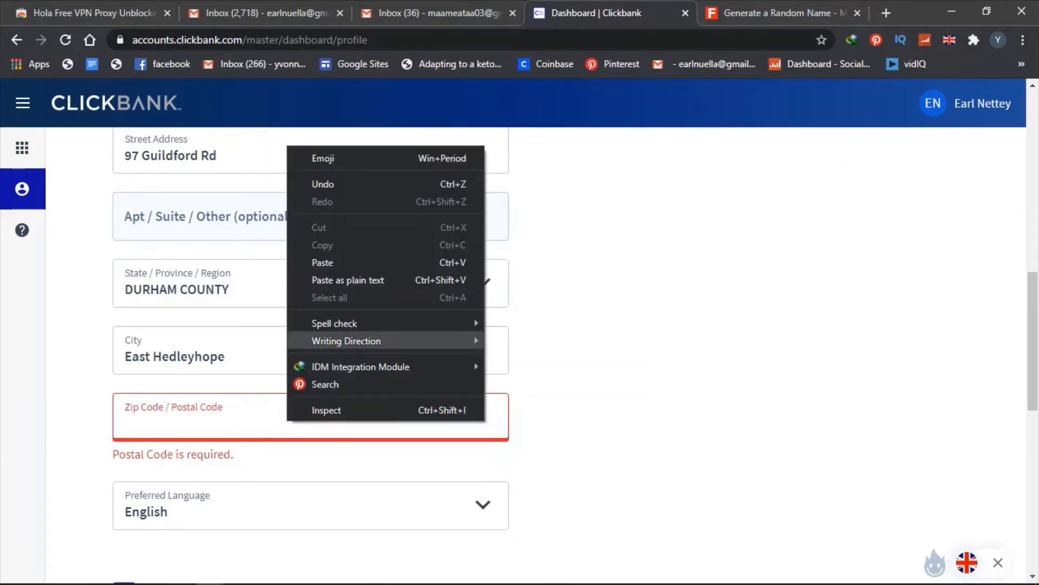
click(324, 262)
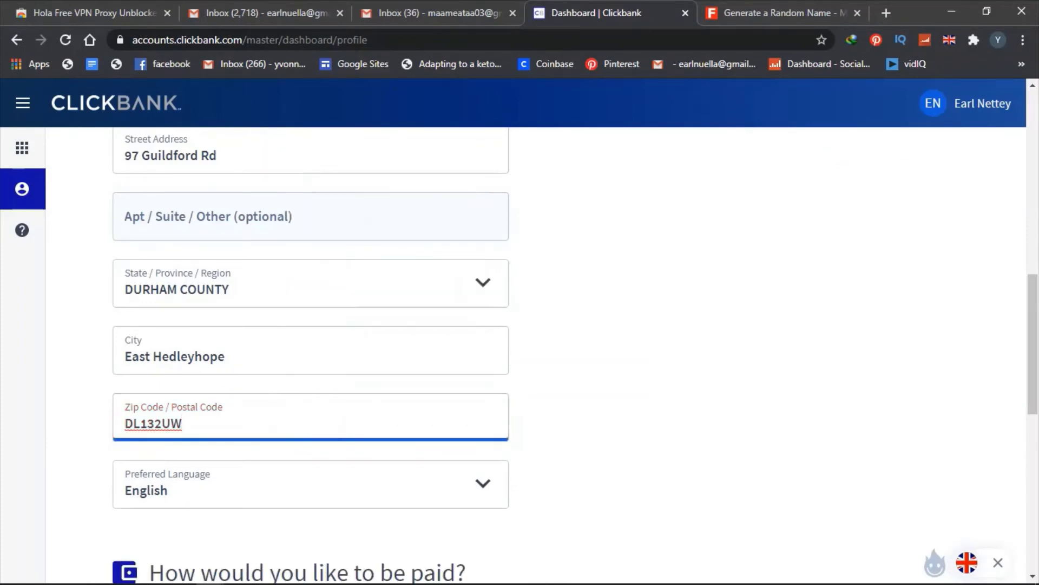
click(550, 377)
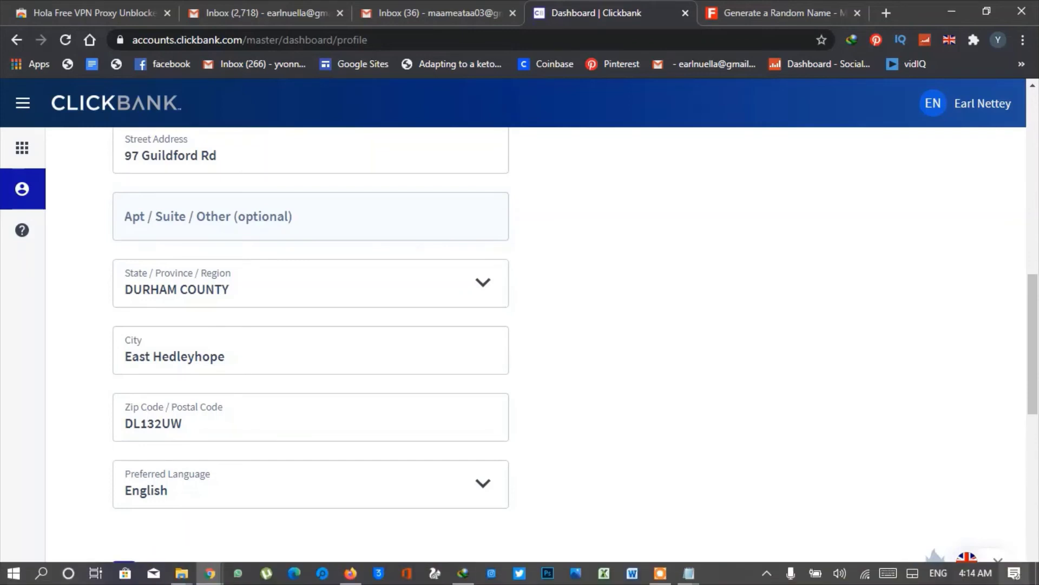
Type the payee's full name into the Payee Name field, correcting typos along the way
mouse_move(1033, 344)
mouse_down()
mouse_move(1033, 236)
mouse_move(1033, 436)
mouse_up()
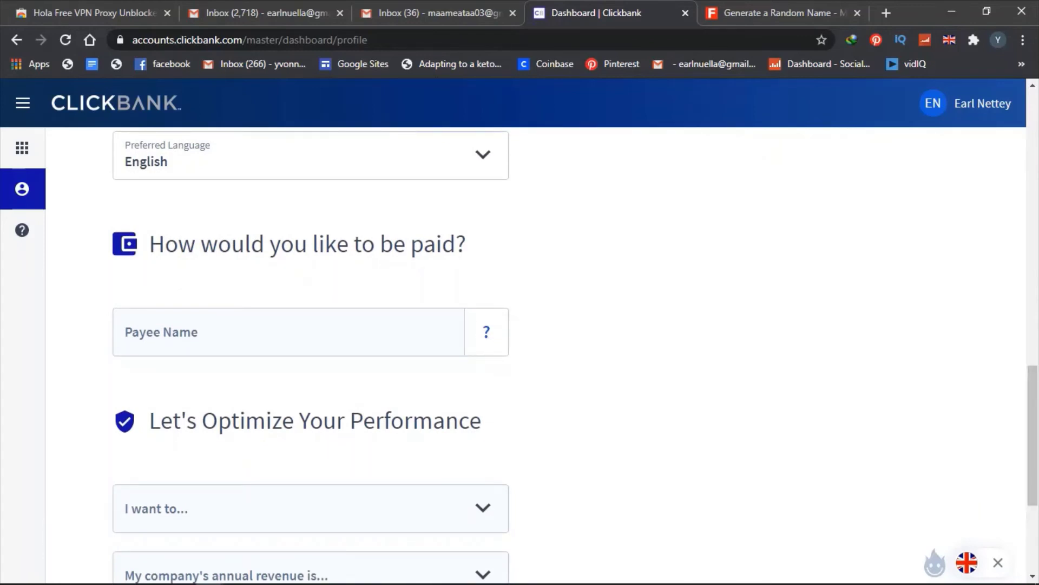
click(222, 331)
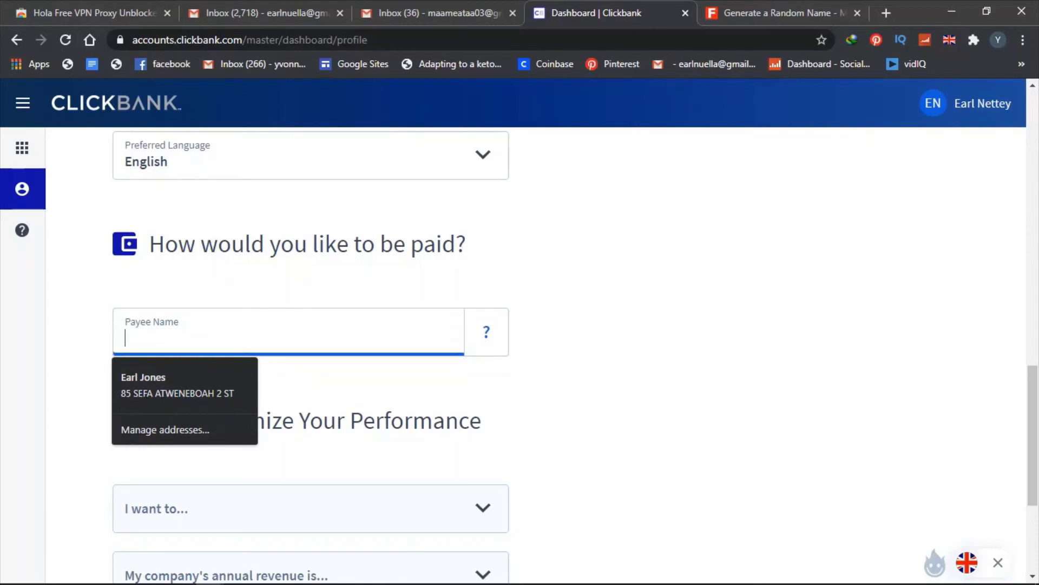
text(N)
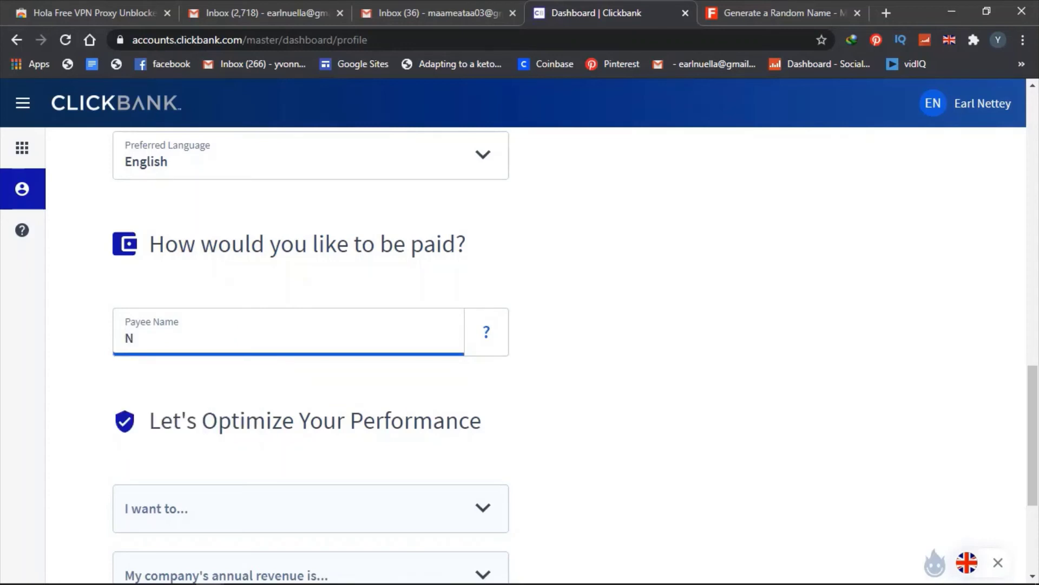
text(ettey EAR)
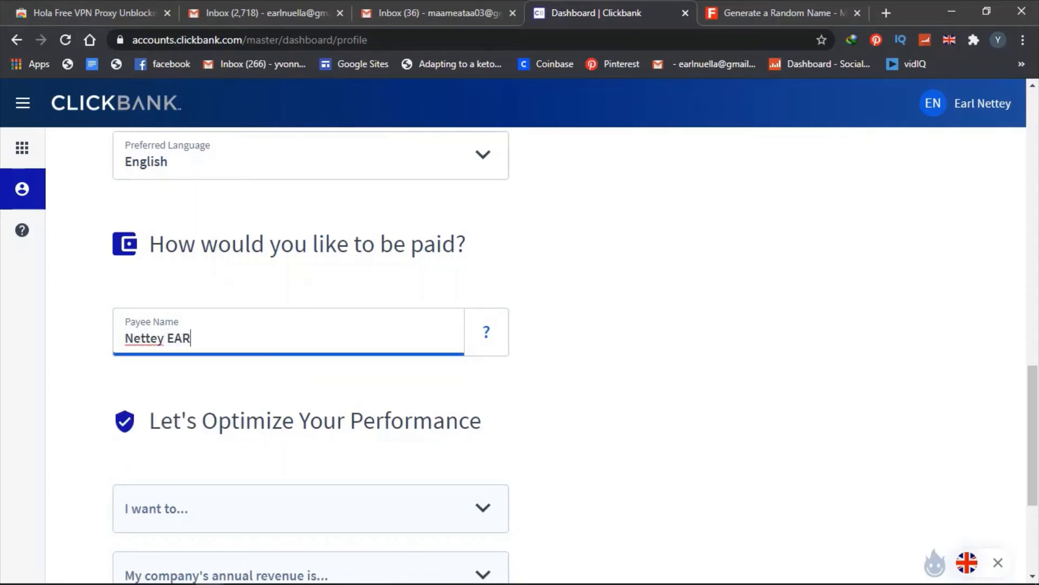
key(BackSpace)
key(BackSpace)
text(ar)
text(l)
key(BackSpace)
key(BackSpace)
text(rl Jon)
text(es)
click(617, 318)
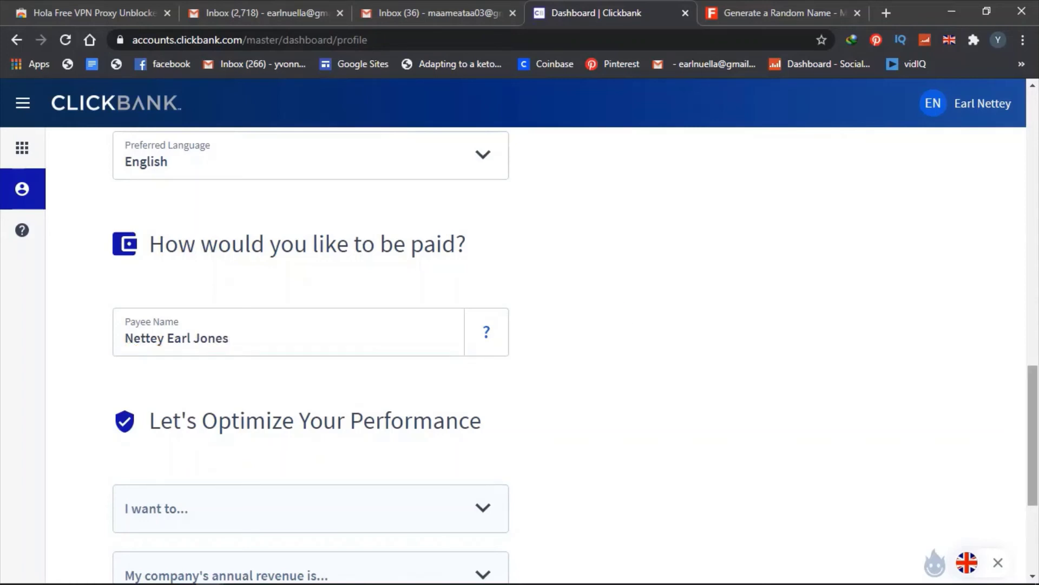
drag(1033, 360, 1033, 407)
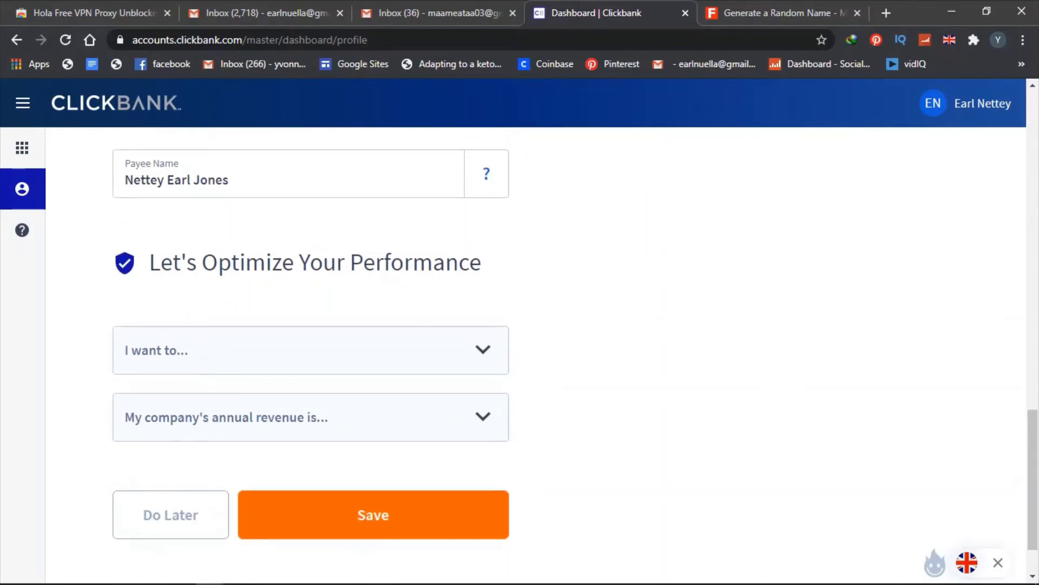
click(424, 359)
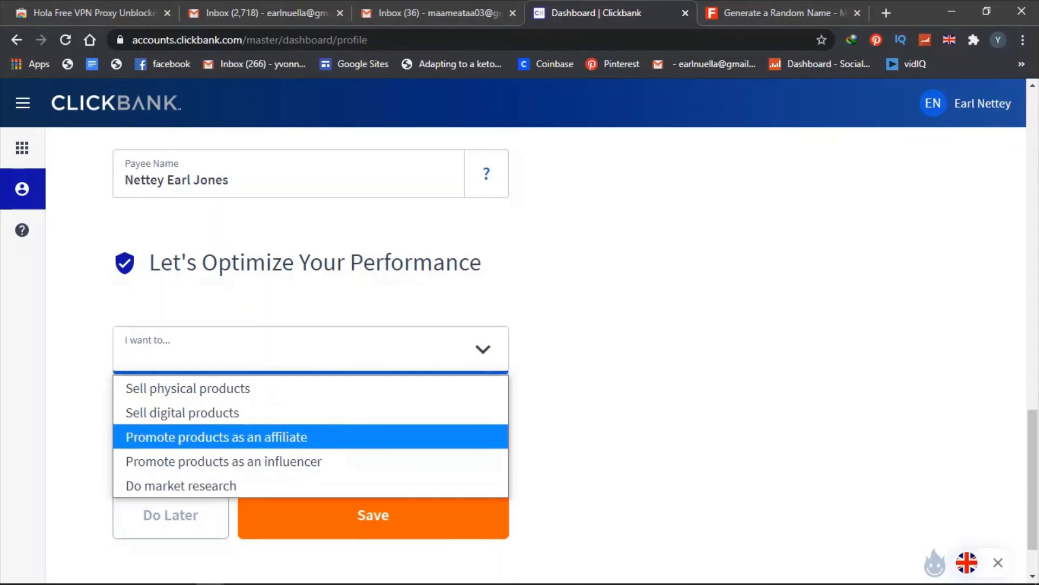
key(Up)
key(Up)
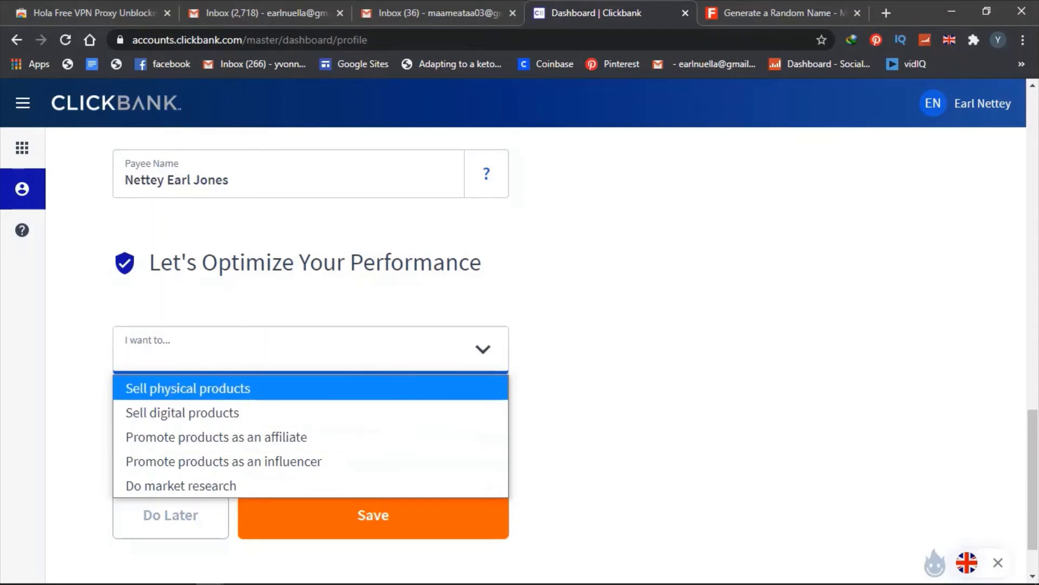
click(950, 39)
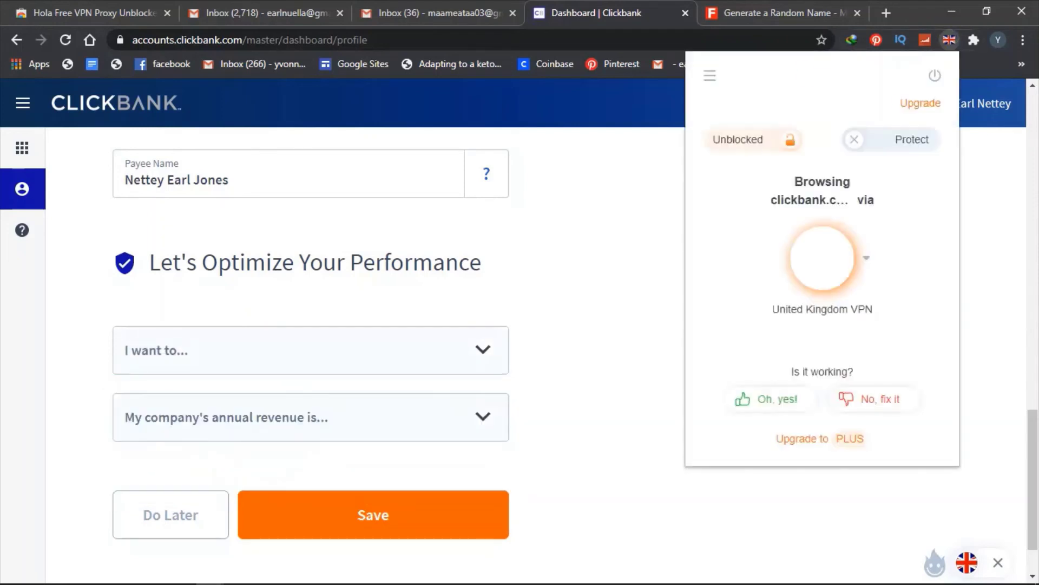
key(Escape)
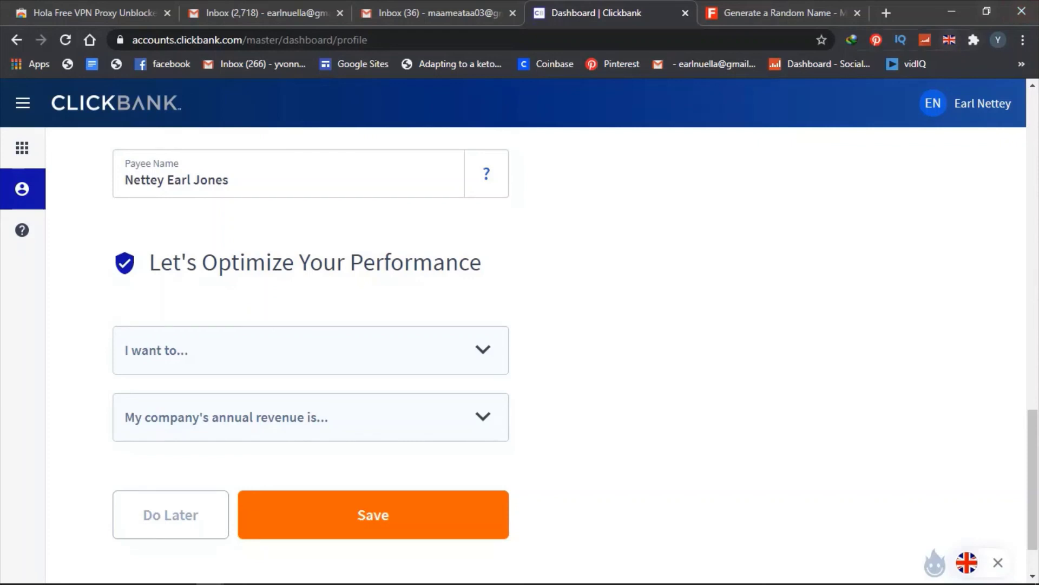
click(949, 39)
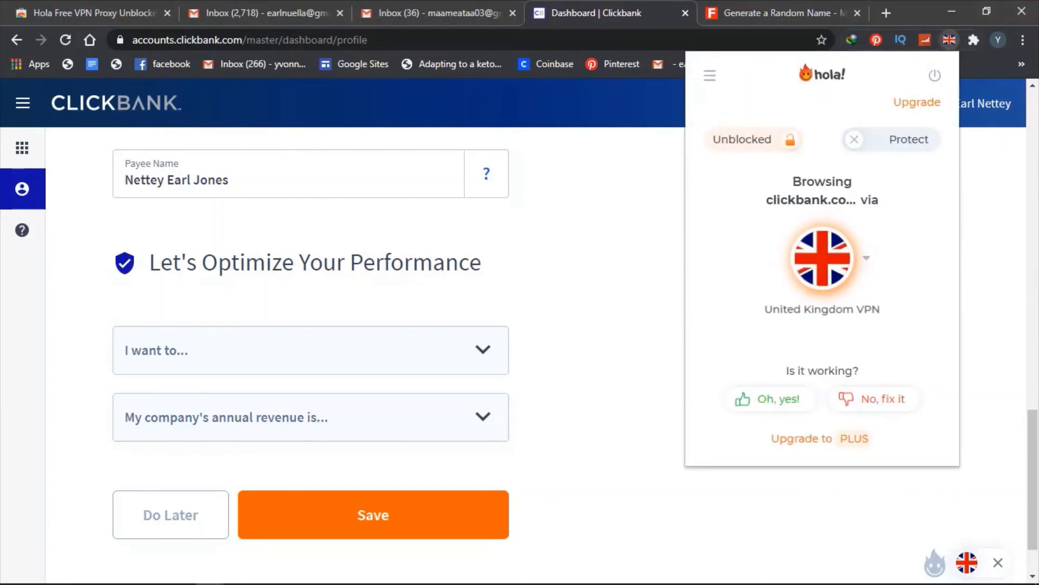
click(570, 323)
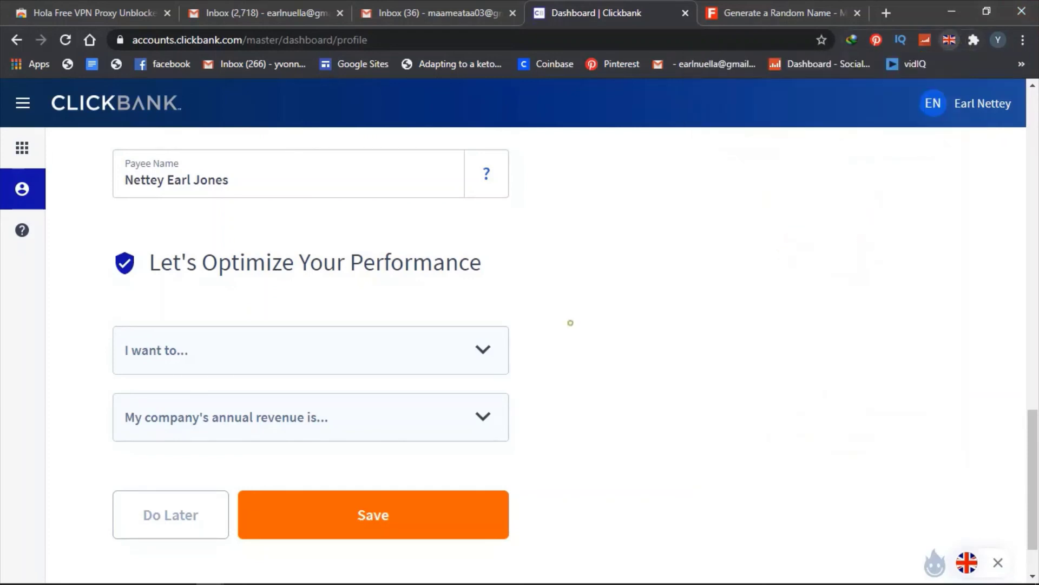
Open the 'My company's annual revenue is...' dropdown to list the revenue ranges
scroll(570, 322, down, 2)
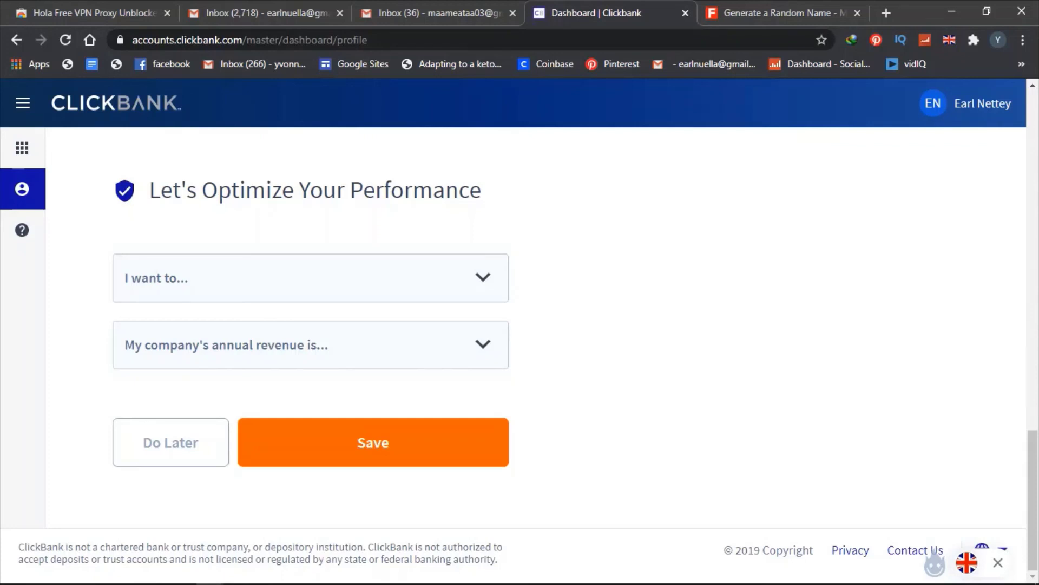
click(360, 348)
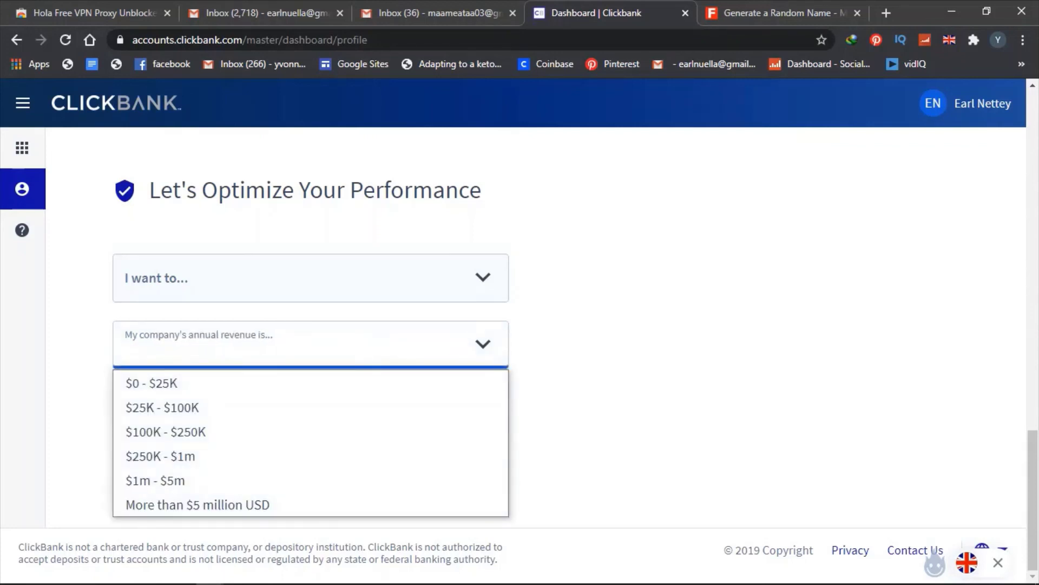